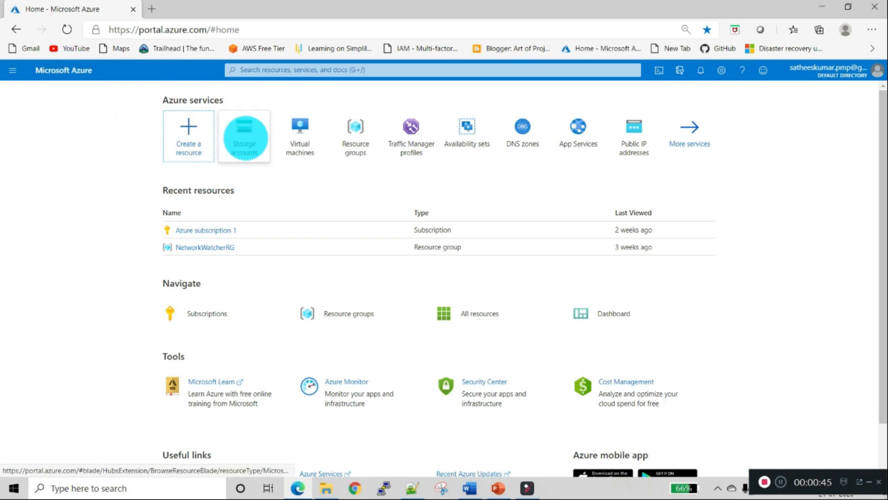
- From Storage accounts, begin a new account and create resource group 'storagerg' under Azure subscription 1
click(245, 138)
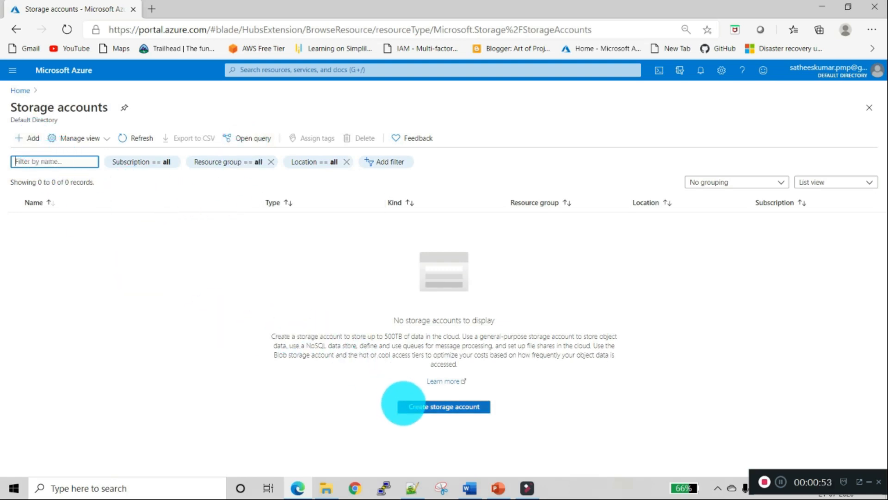
click(406, 404)
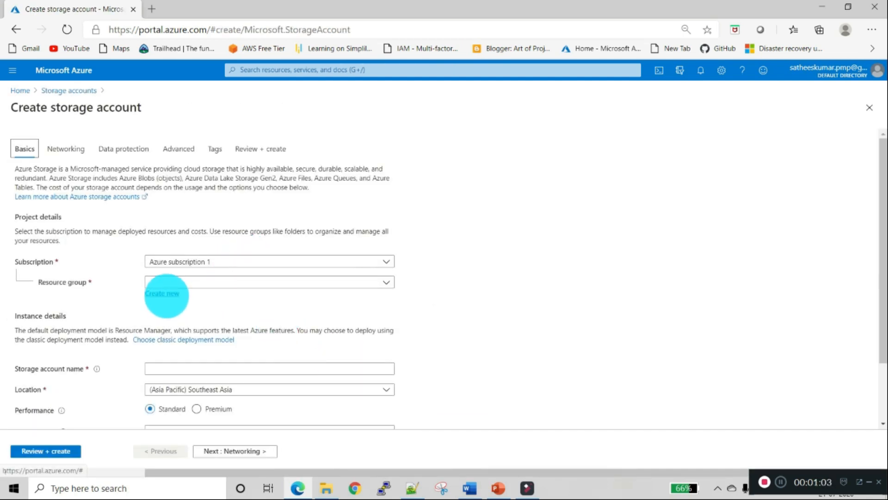
click(162, 293)
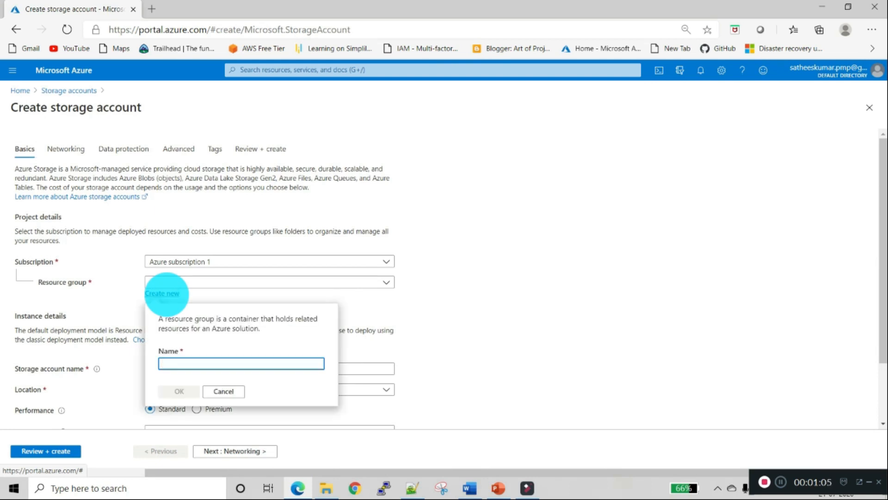
text(storagerg)
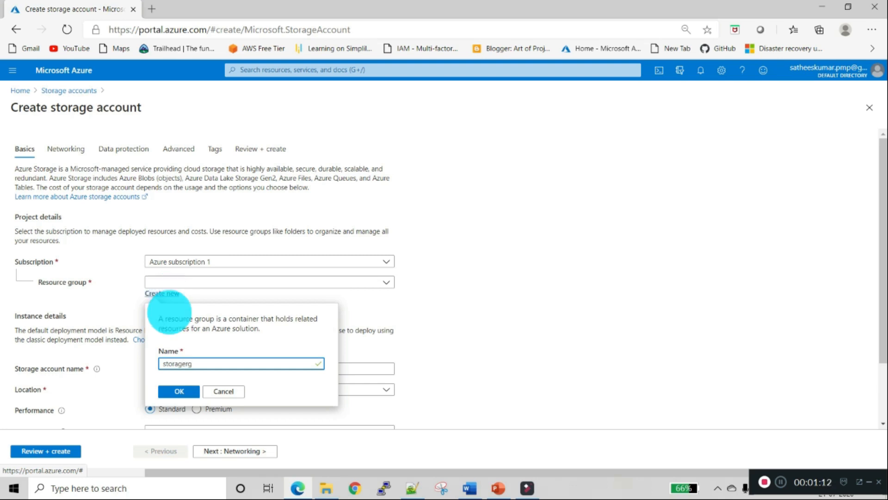
click(179, 391)
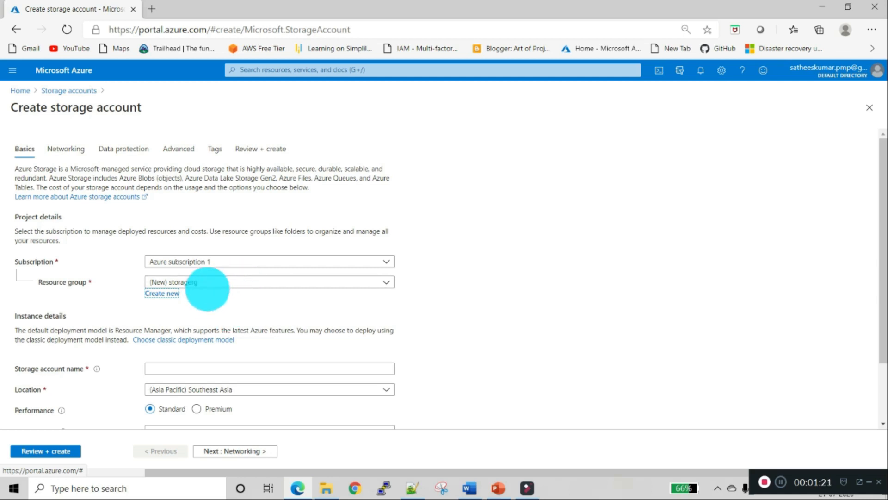
click(210, 282)
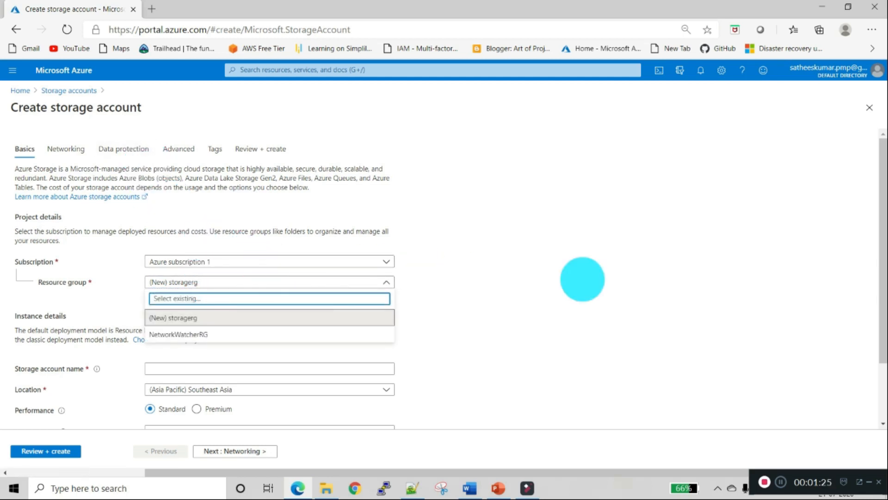
click(563, 280)
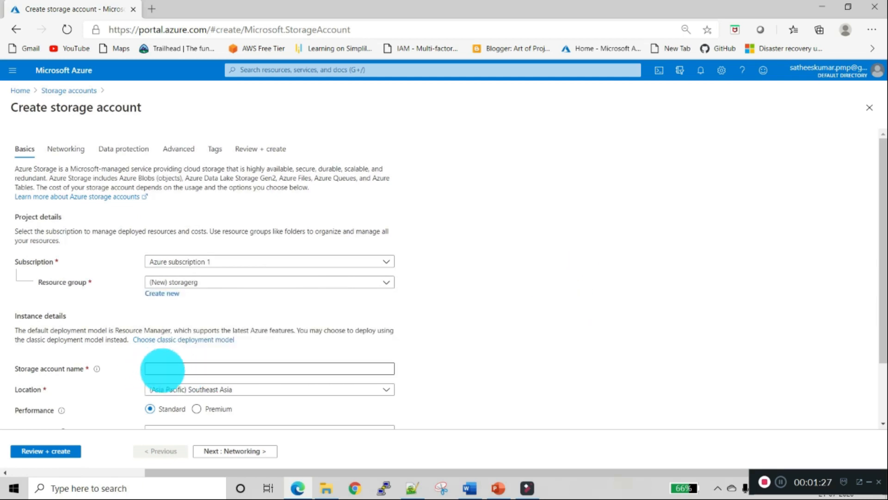
- Enter satywsaccount as the storage account name
click(162, 369)
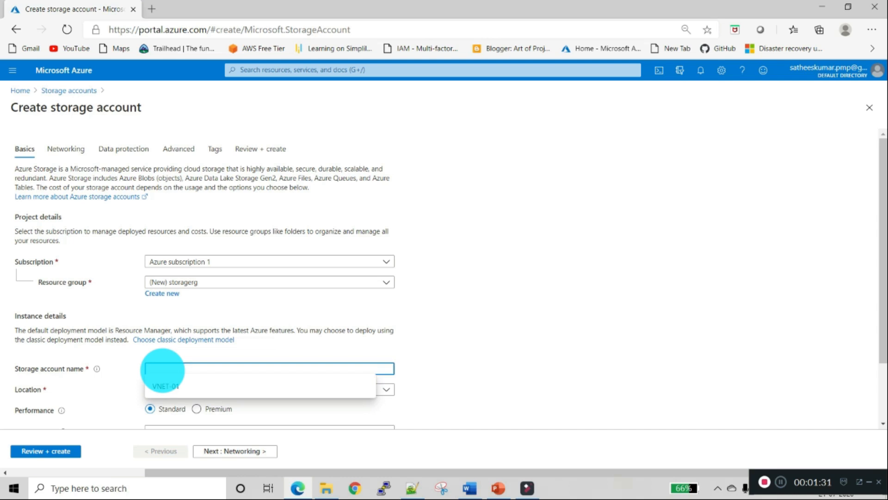
text(satywsacc)
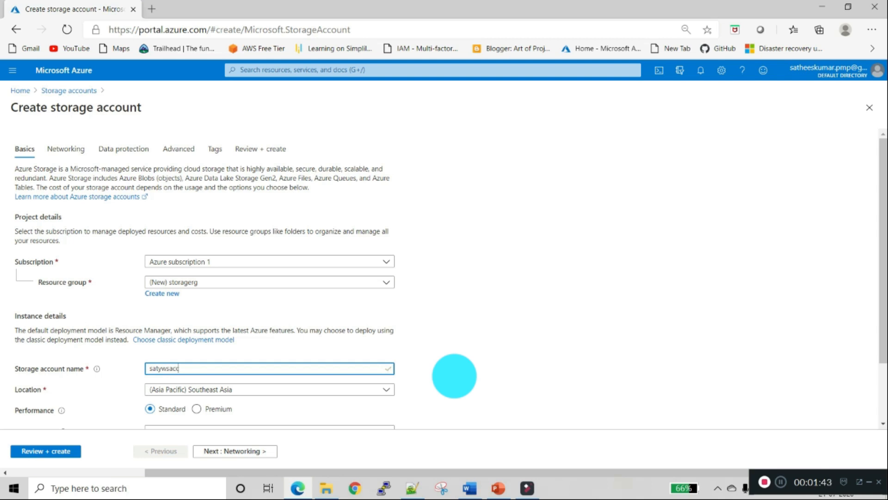
text(unt)
click(501, 348)
- Keep StorageV2 as the account kind and Hot as the access tier, then continue to Networking
scroll(501, 347, down, 2)
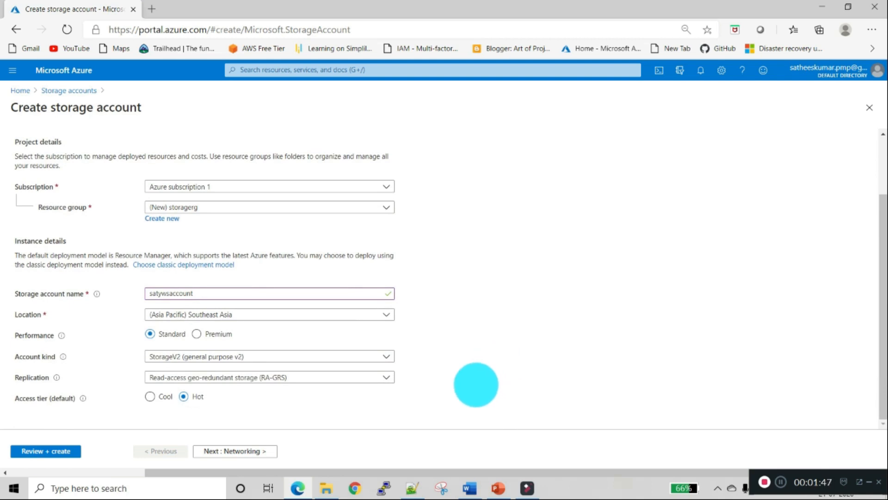
mouse_move(62, 335)
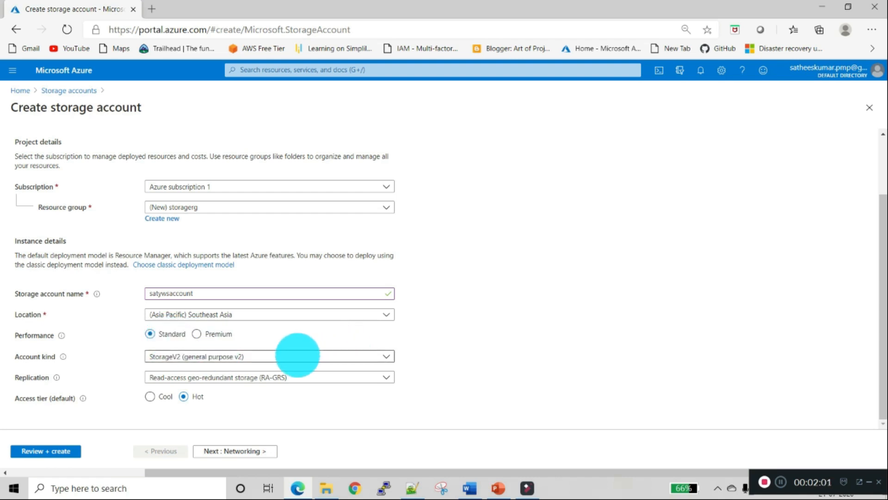
click(298, 354)
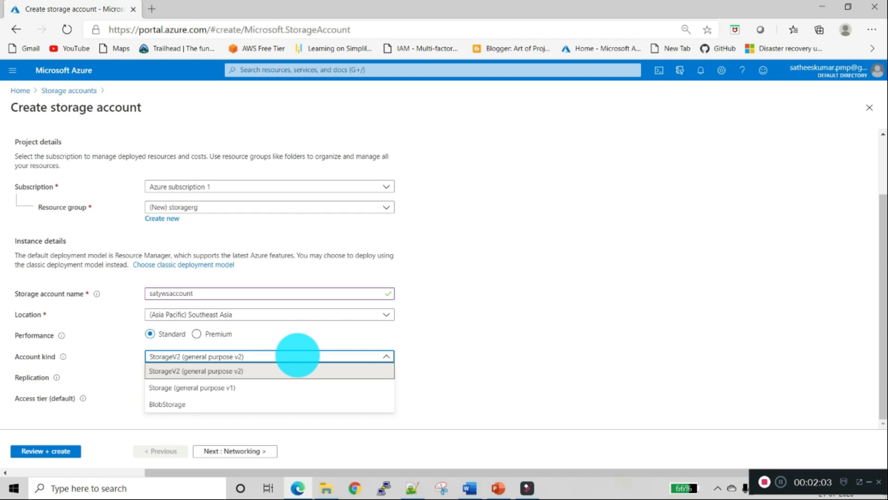
click(297, 355)
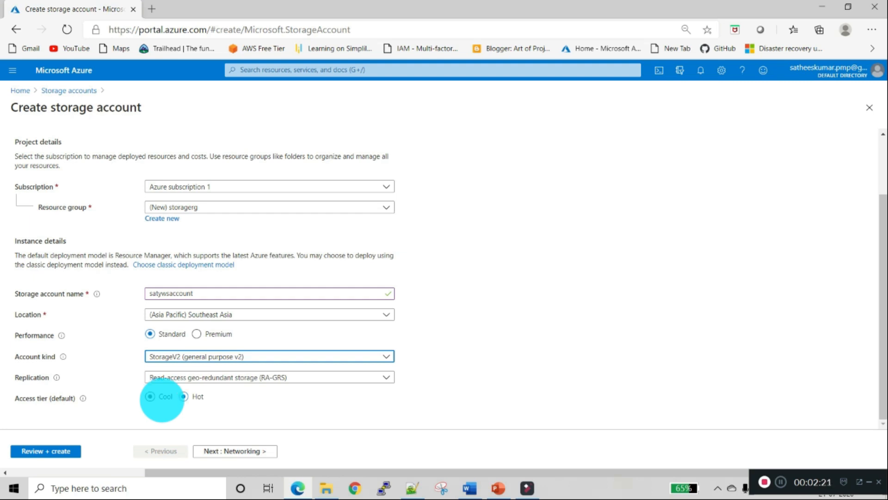
click(183, 396)
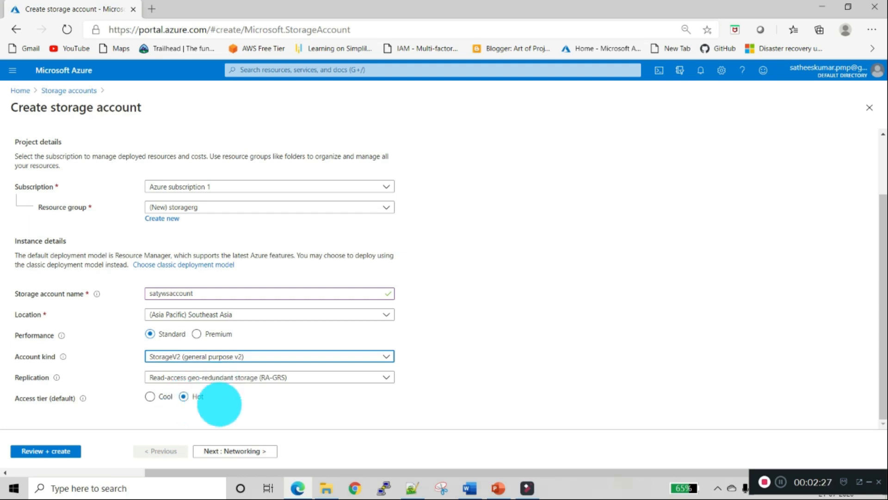
click(222, 450)
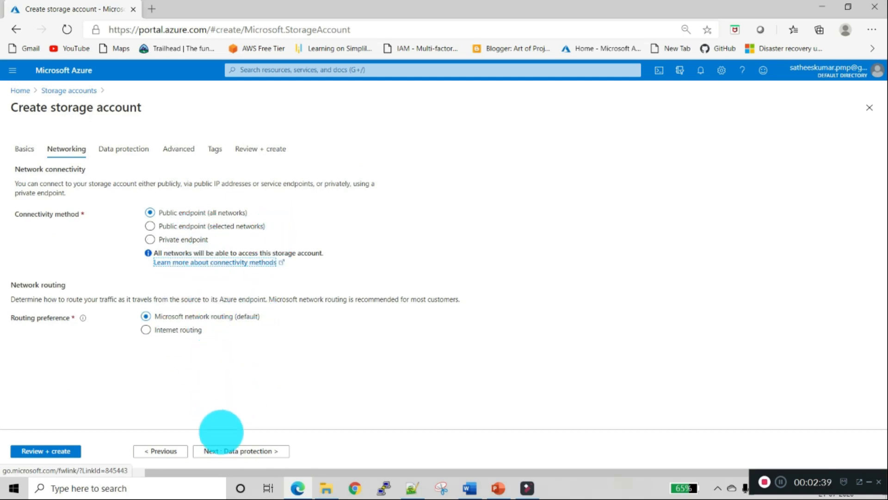
- Pass through Data protection, Advanced and Tags, validate, and submit creation of satywsaccount
click(225, 449)
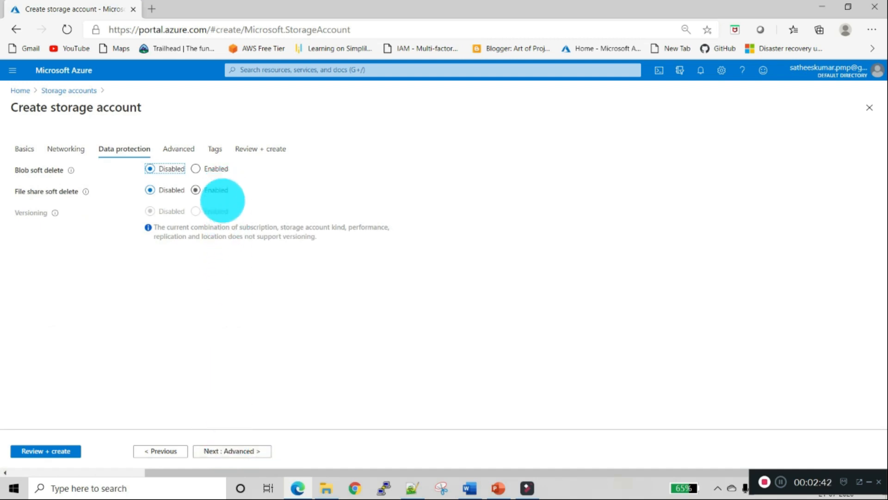
click(229, 444)
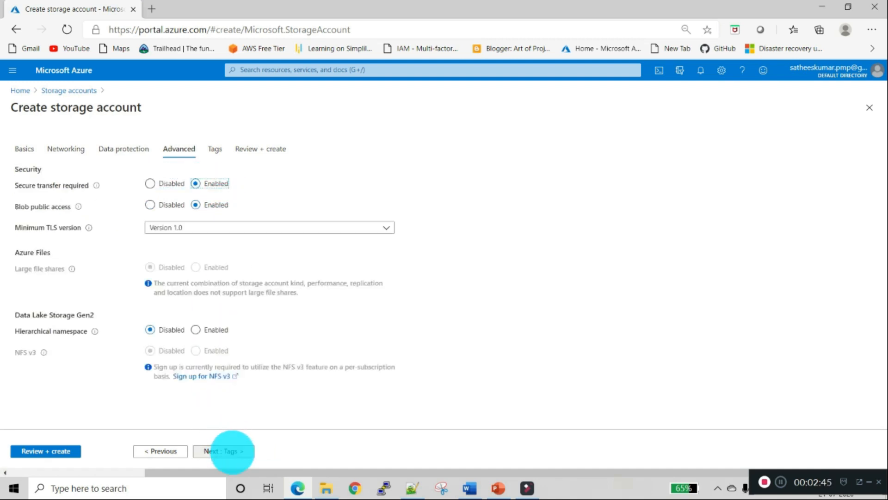
click(231, 451)
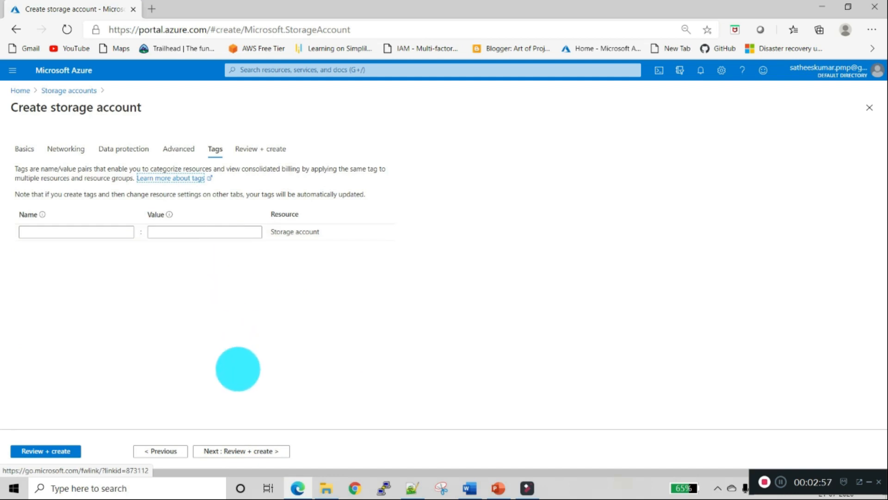
click(245, 451)
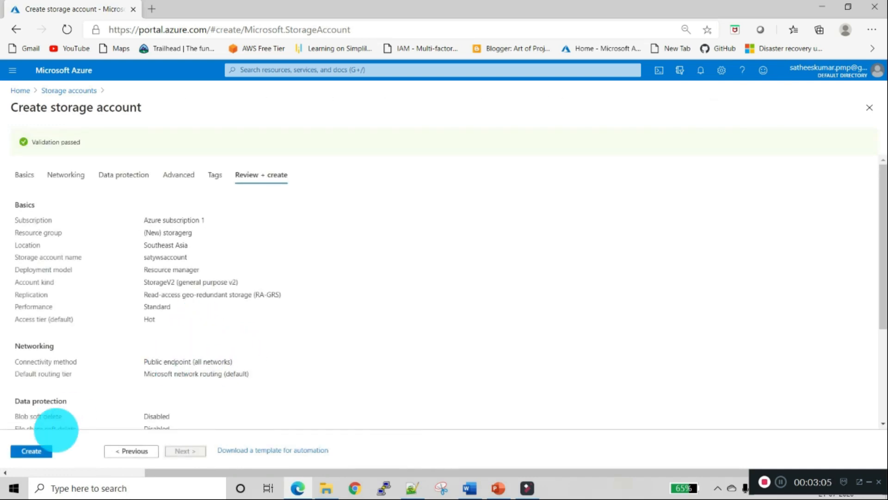
click(40, 450)
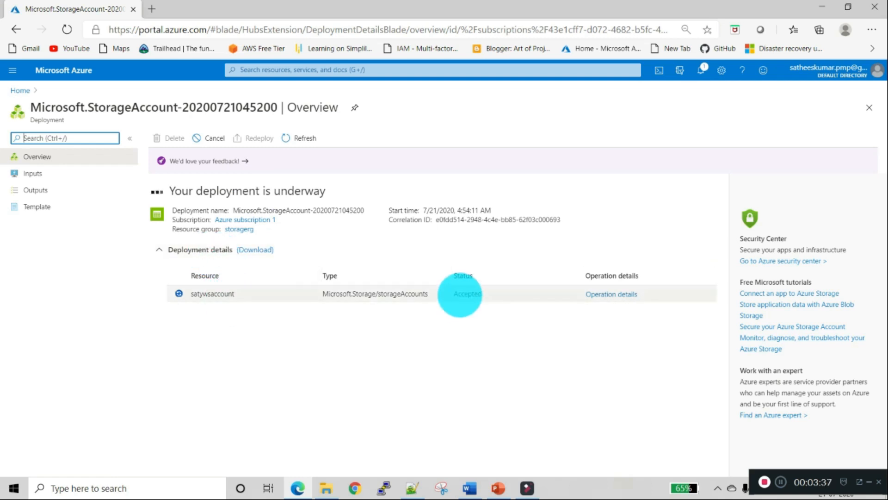
- After the satywsaccount deployment finishes, go to the new storage account's overview
double_click(463, 294)
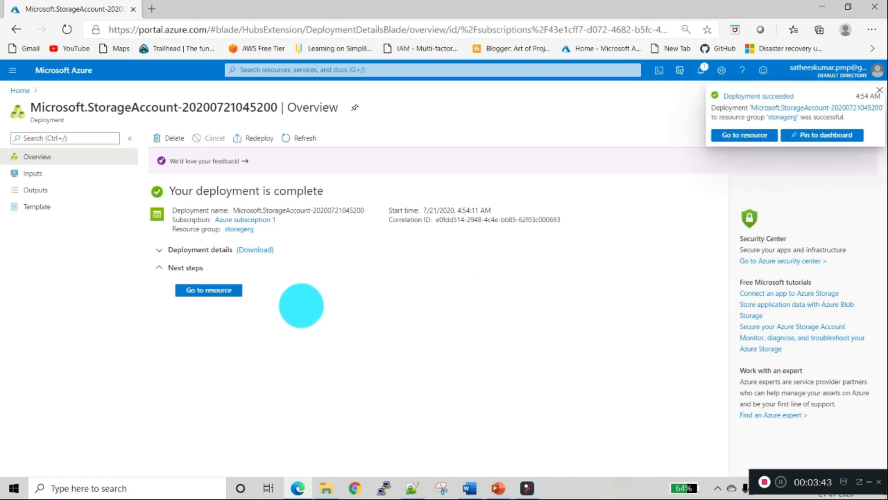
click(208, 290)
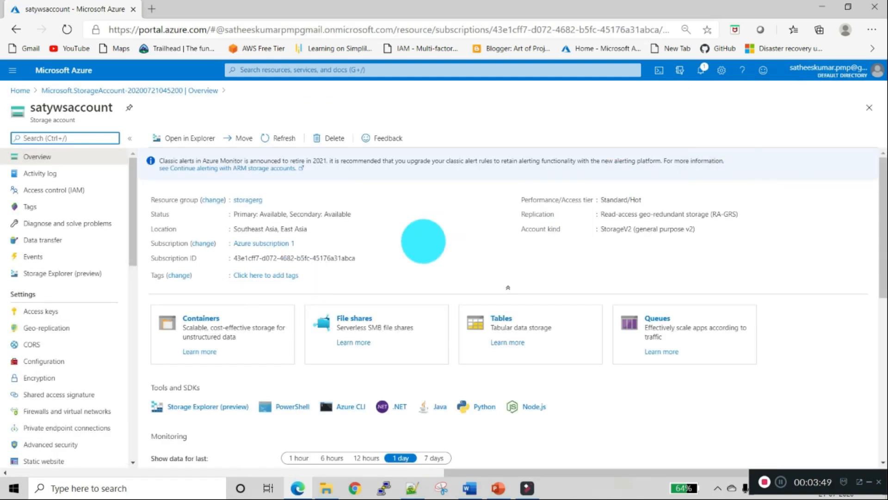
- Show satywsaccount's empty File shares list and start adding a new file share
scroll(423, 241, down, 1)
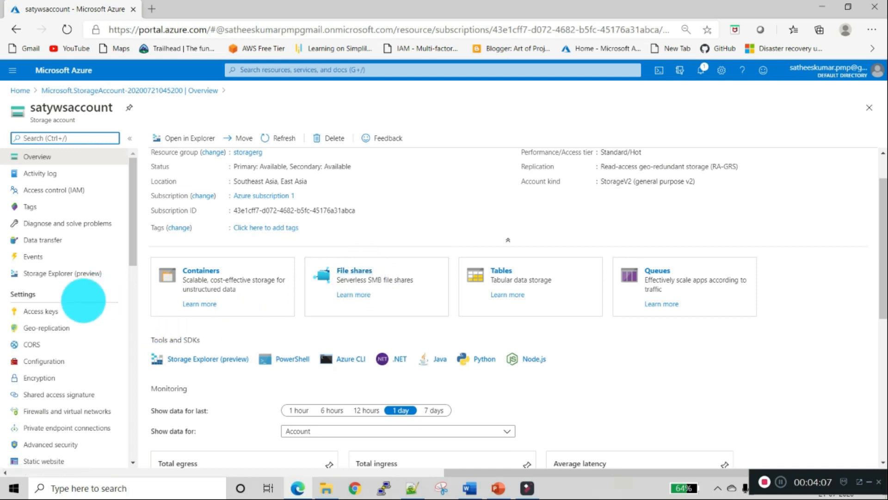
scroll(80, 305, down, 3)
scroll(82, 311, down, 3)
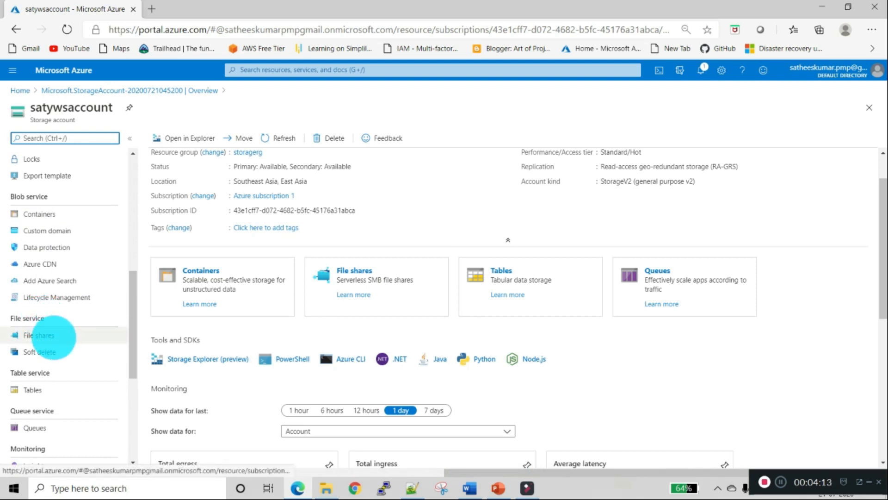
click(54, 337)
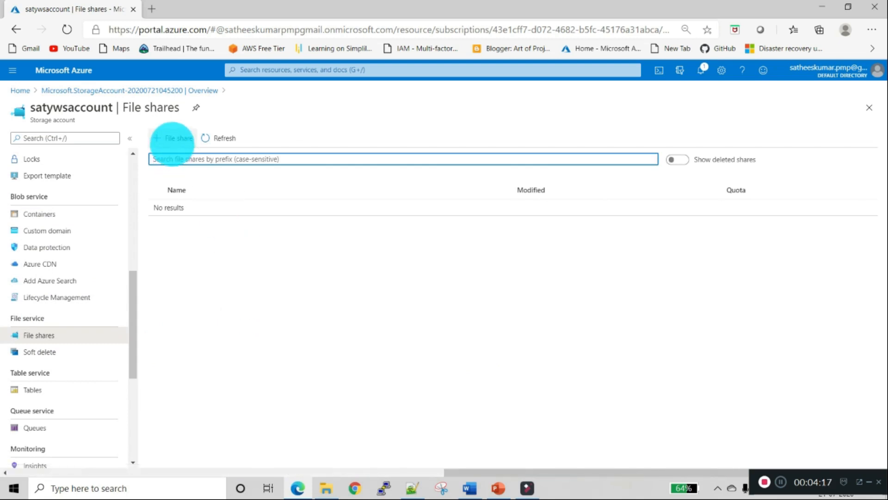
click(174, 138)
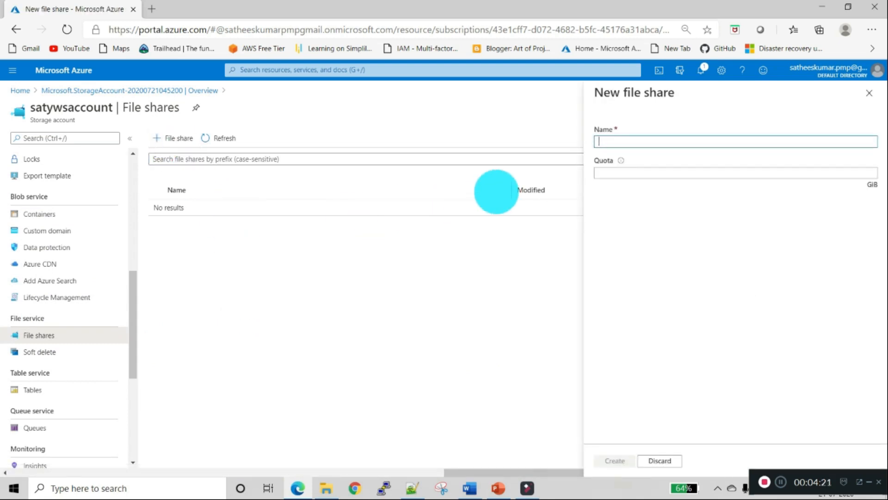
- Create file share satyfileshare with a 2 GiB quota and open its page
text(saty)
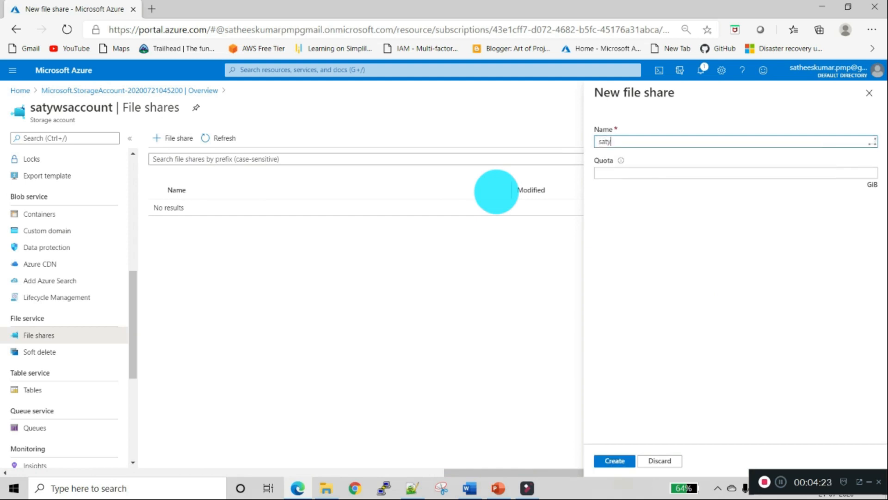
text(fileshare)
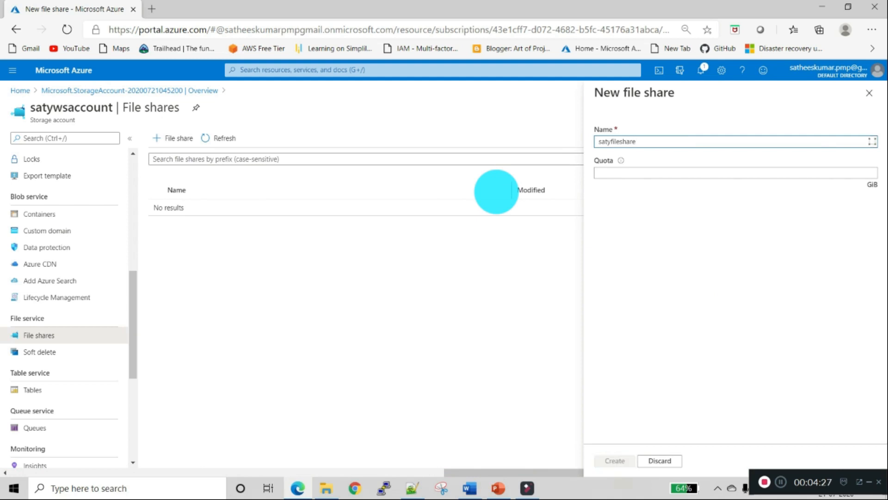
click(641, 174)
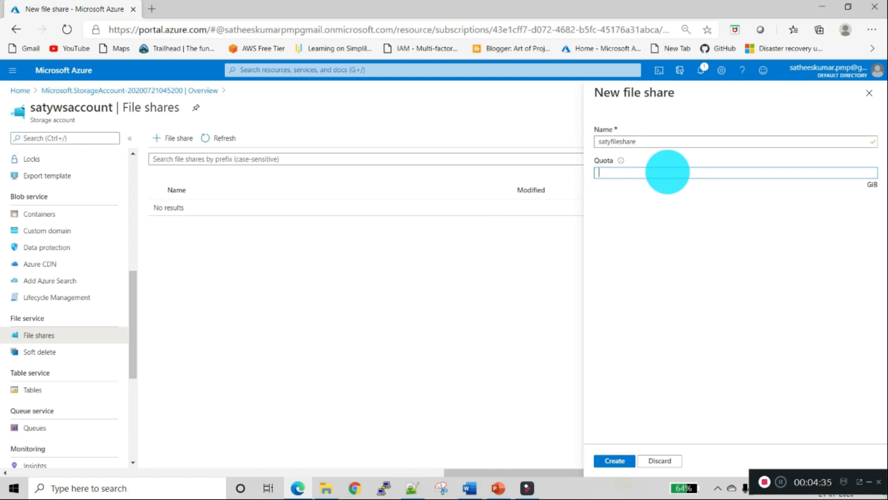
mouse_move(621, 161)
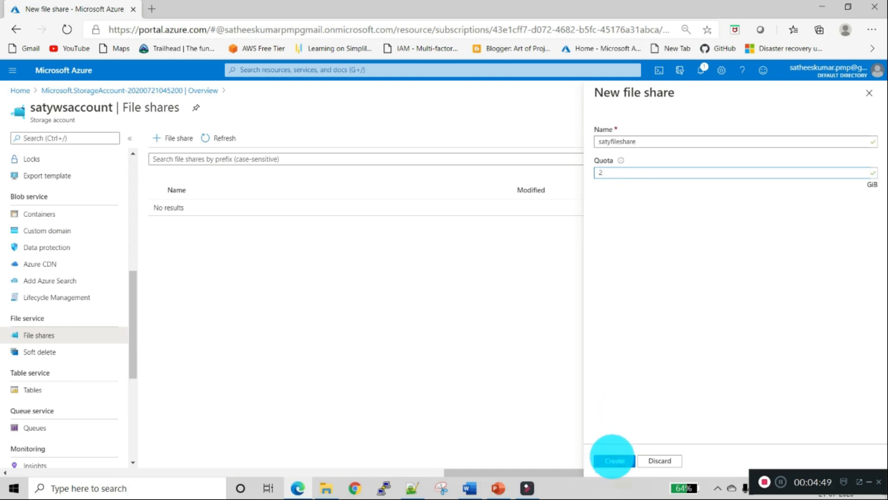
click(613, 460)
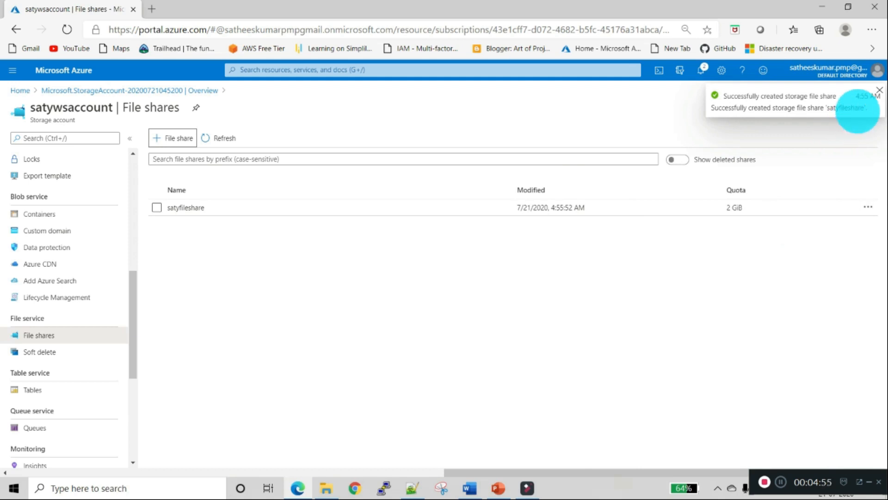
click(878, 89)
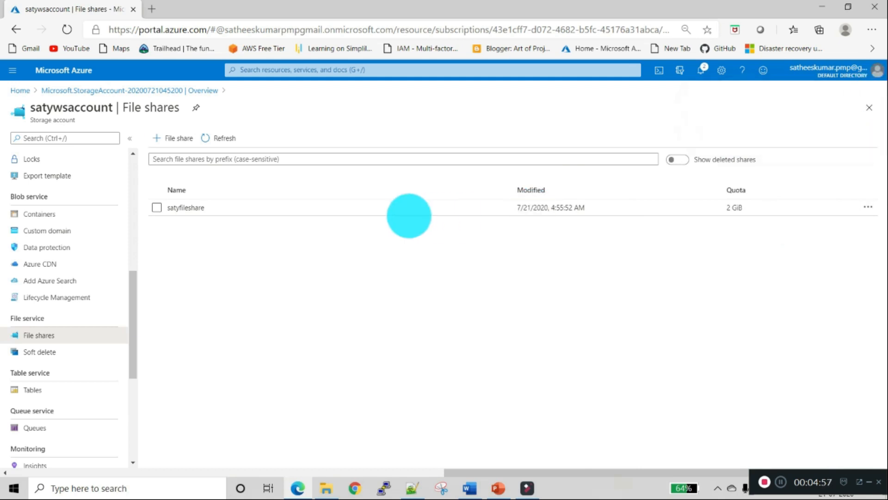
click(187, 207)
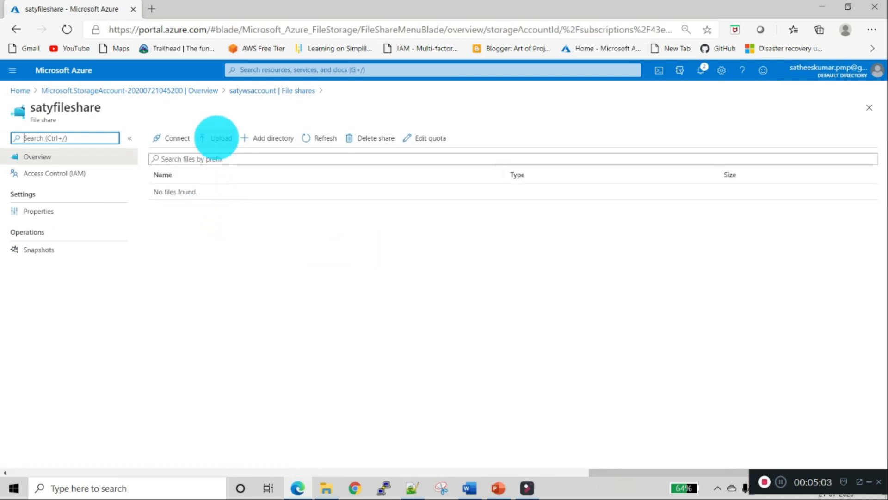
- Bring forward the Notepad++ note 'How to create Azure file share and mount windows OS?'
click(411, 488)
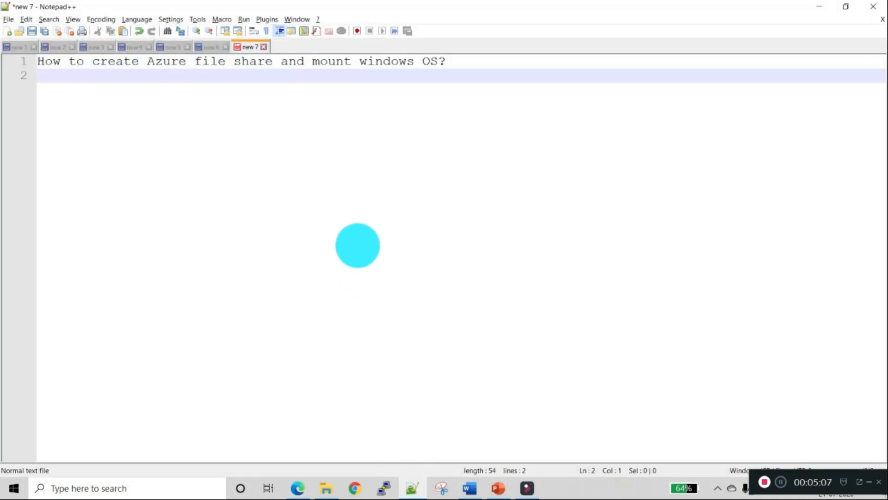
- Remove the note's empty line and save it as fileshare.txt in D:\test
key(BackSpace)
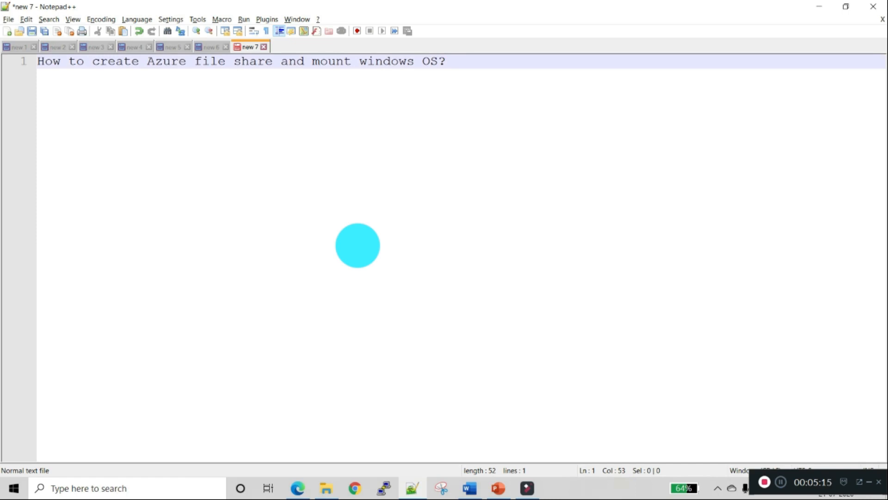
key(ctrl+s)
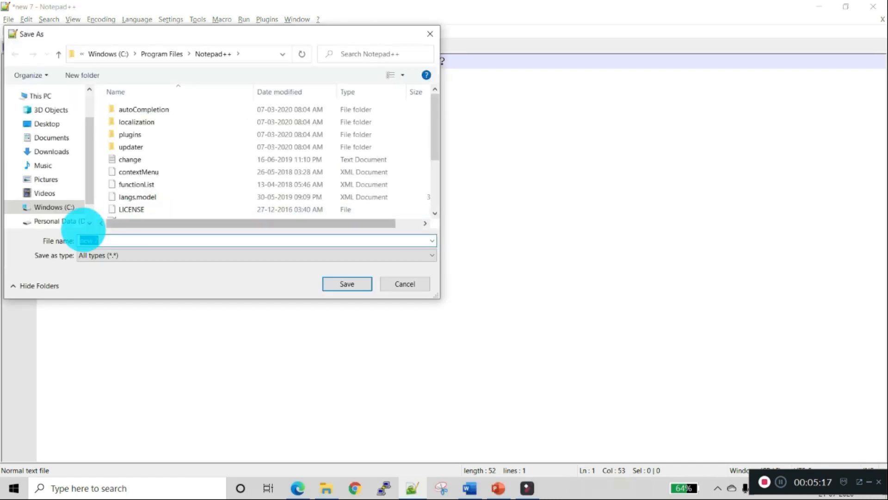
click(74, 222)
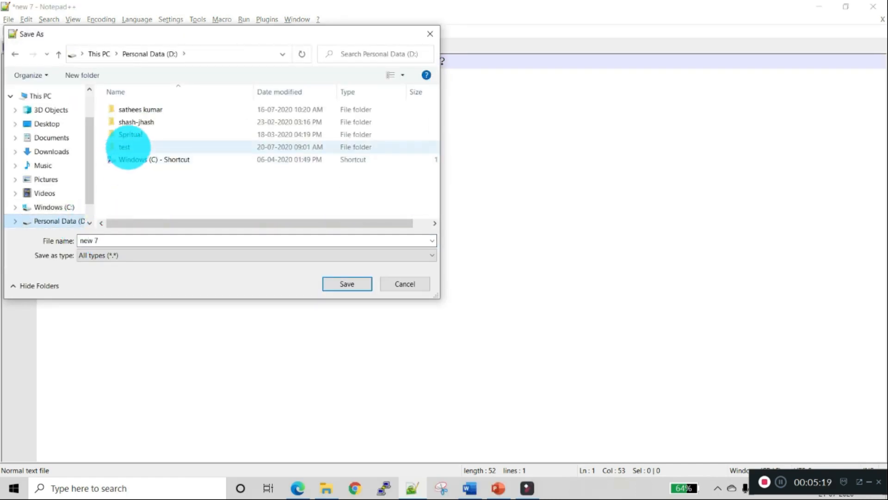
double_click(128, 146)
click(128, 241)
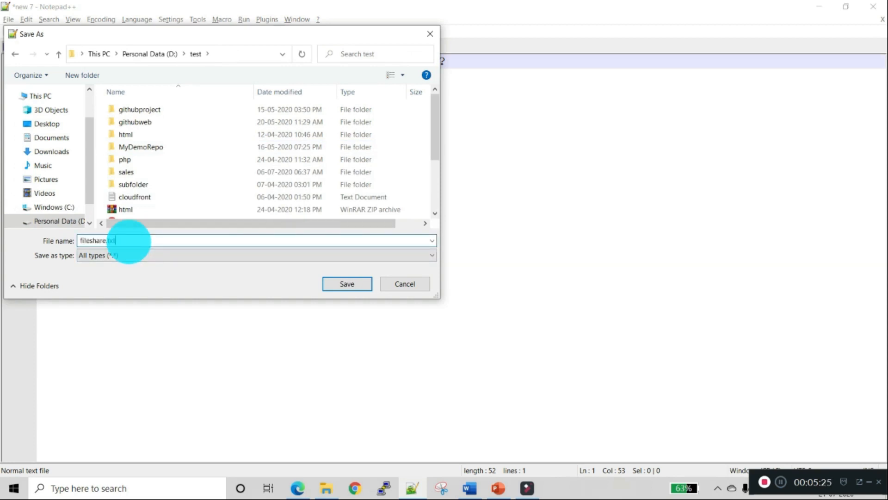
key(Return)
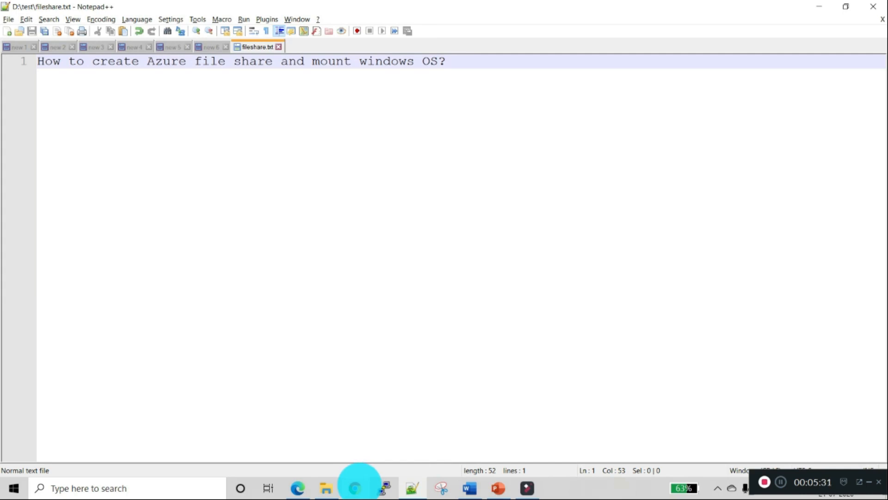
click(298, 488)
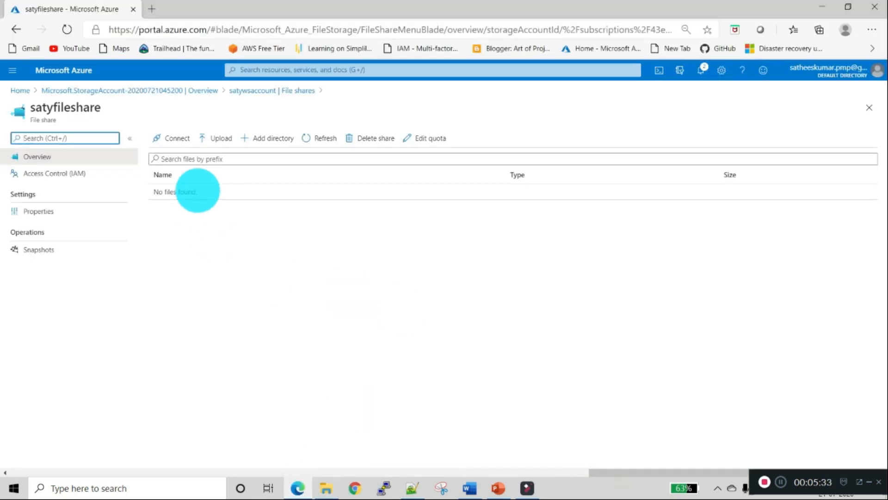
- Upload D:\test\fileshare.txt (52 B) to satyfileshare and close the Upload files panel
click(215, 139)
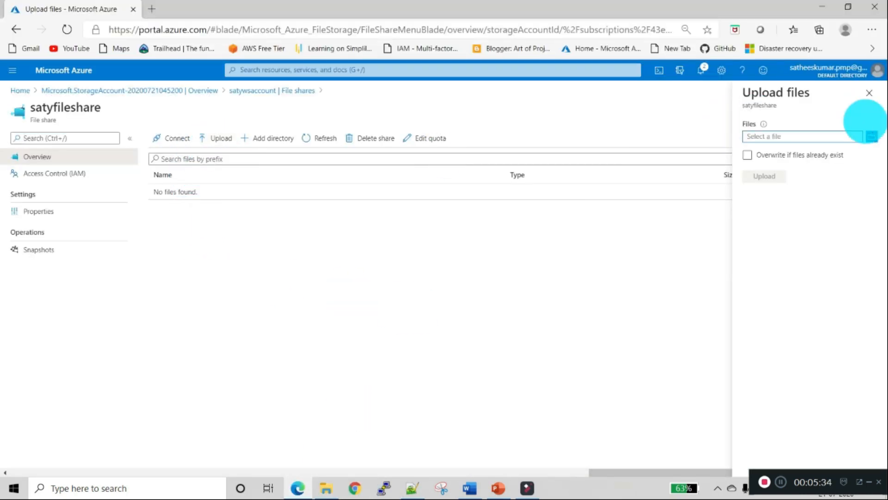
click(872, 136)
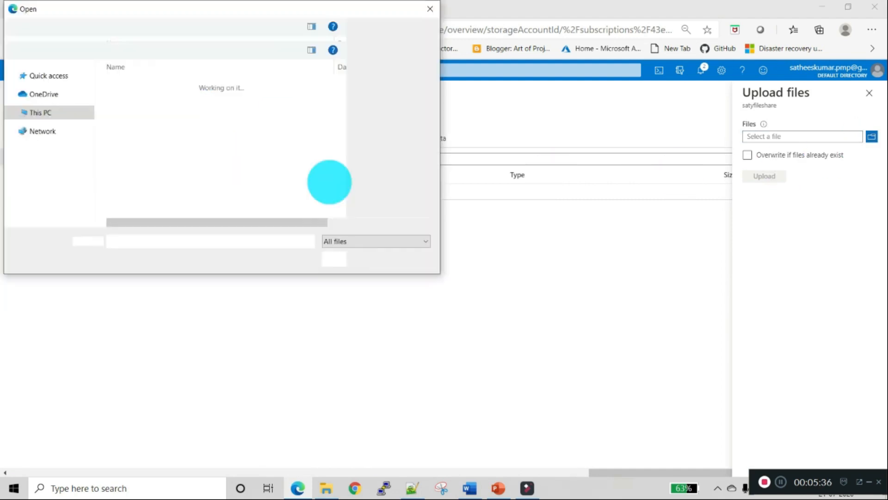
text(d:)
key(Return)
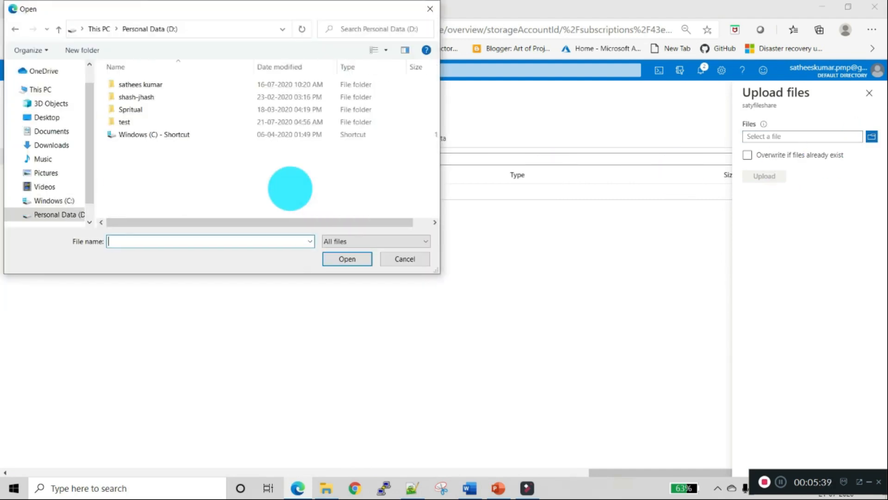
text(test)
key(Return)
text(file)
key(Down)
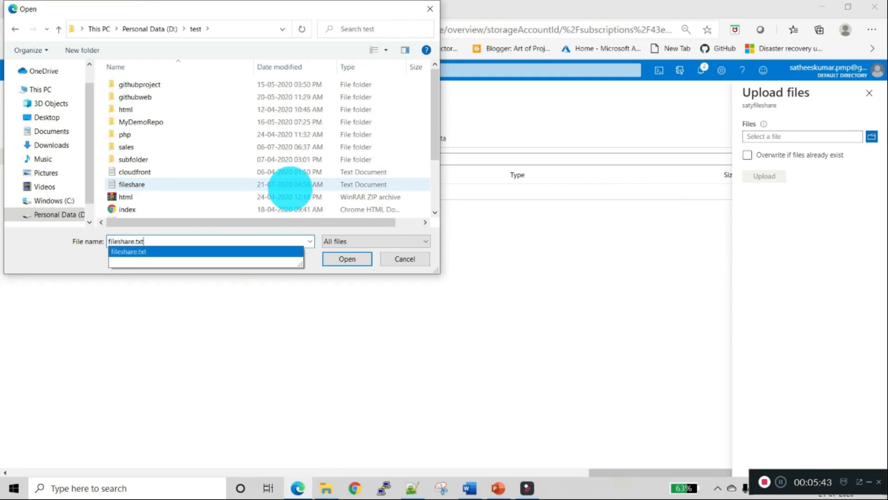
key(Return)
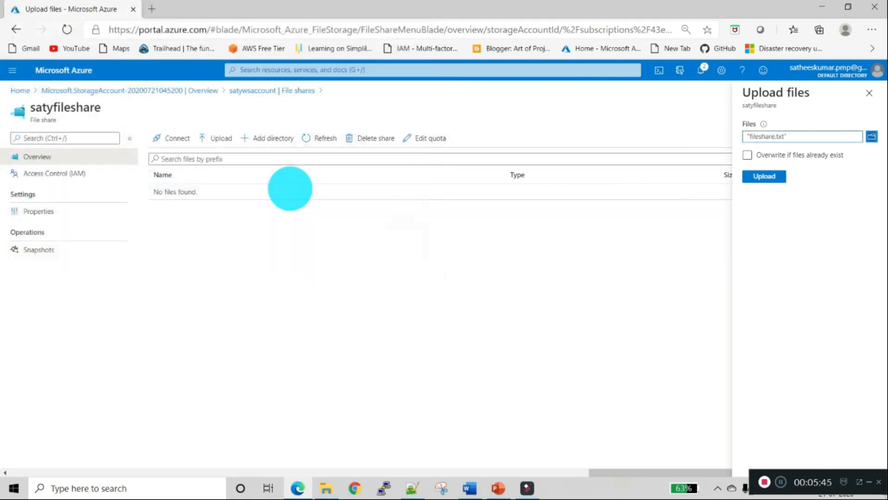
click(768, 176)
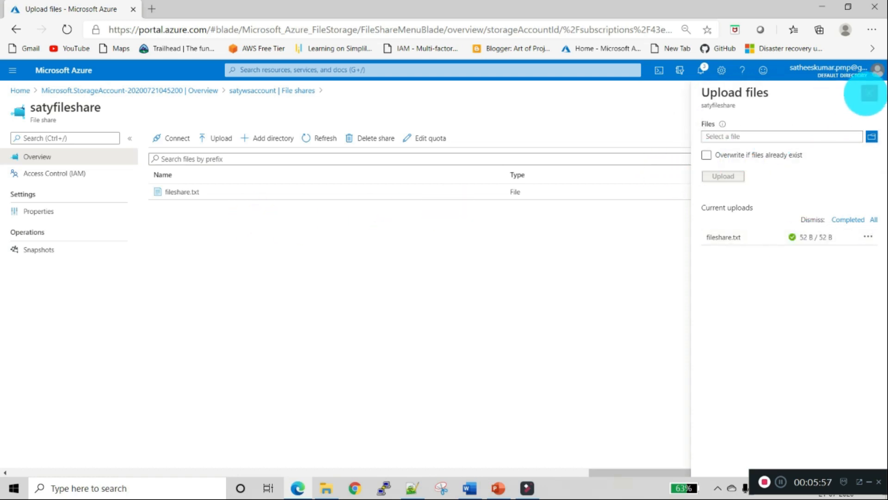
click(869, 93)
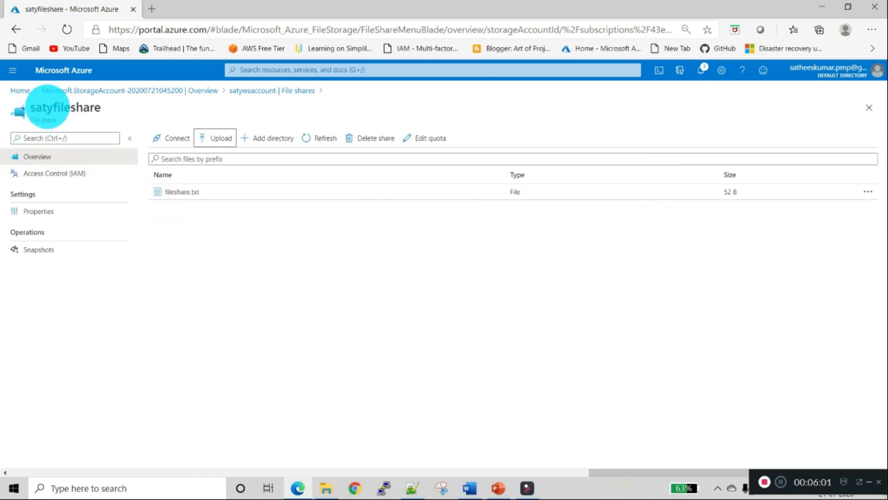
- Check fileshare.txt in satywsaccount's satyfileshare, then open the Virtual machines list from Home
click(19, 90)
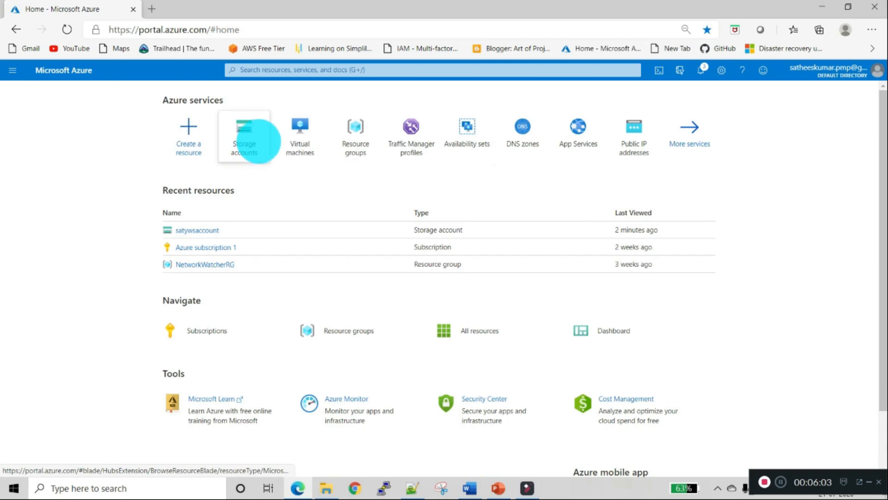
click(253, 139)
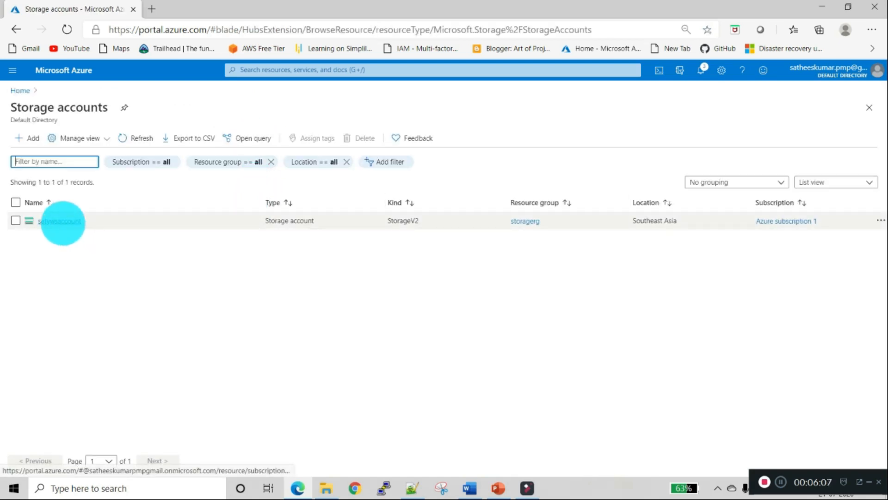
click(63, 221)
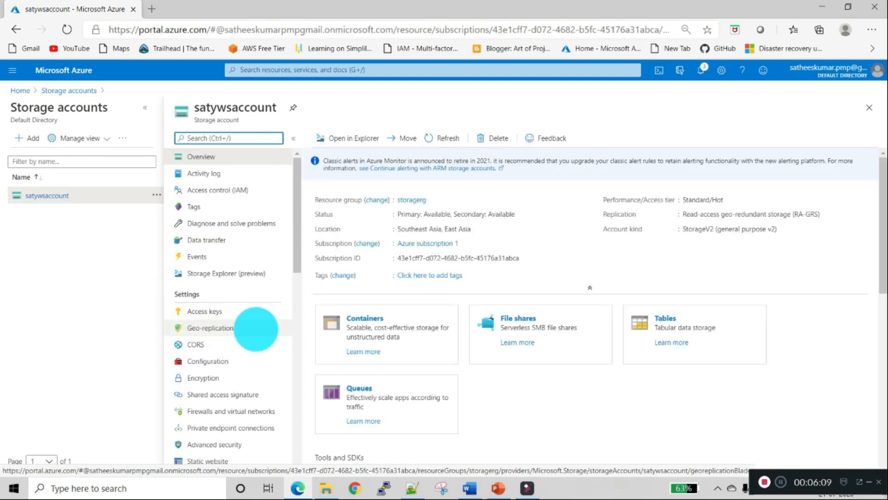
scroll(254, 337, down, 4)
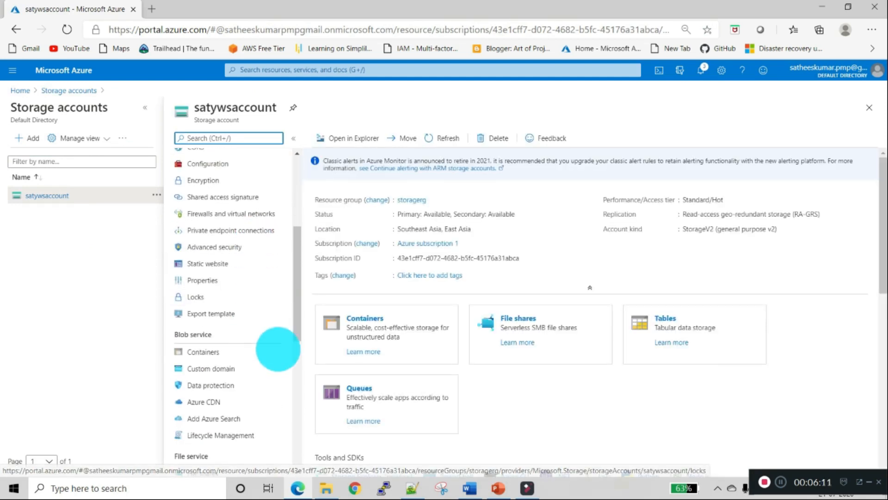
click(497, 313)
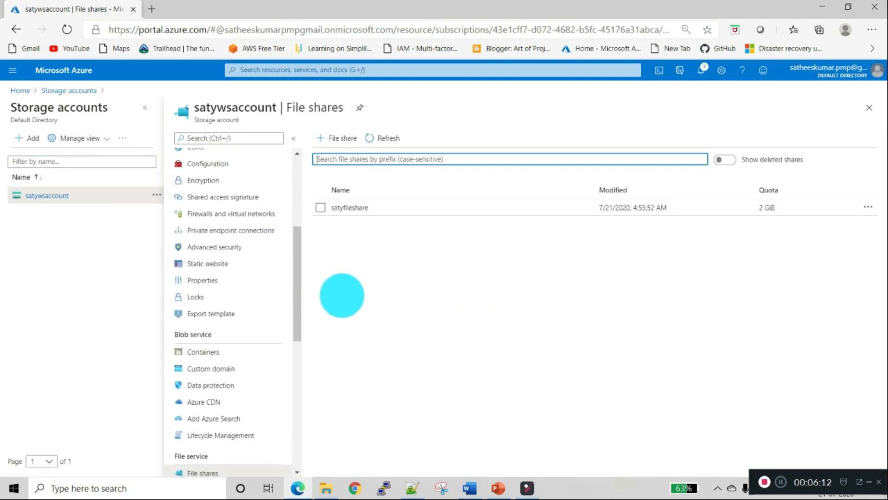
click(337, 207)
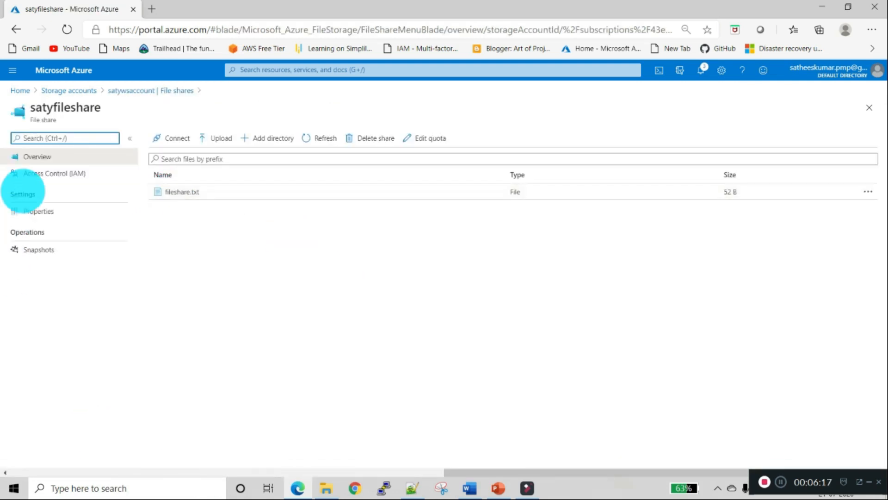
click(20, 90)
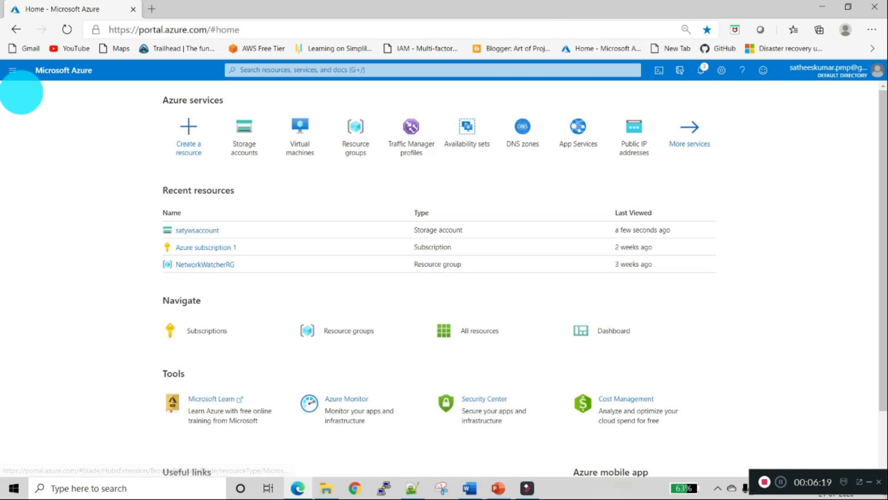
click(292, 141)
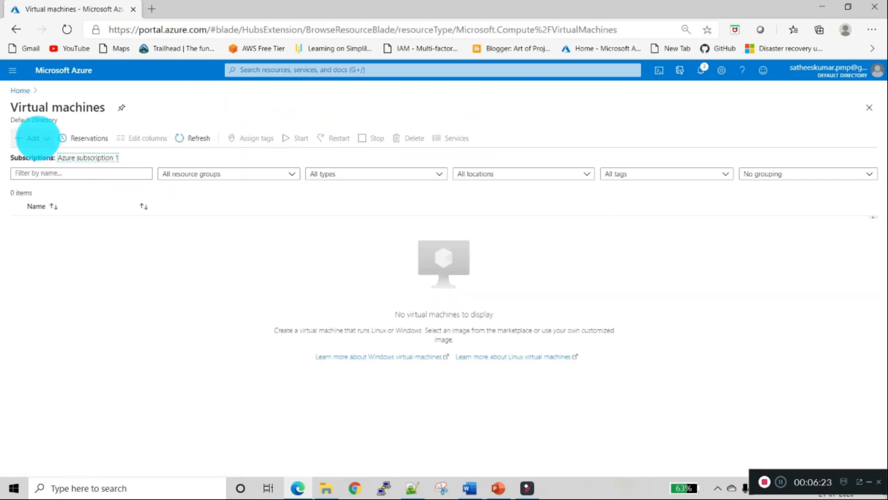
- Start a new VM named webserver1 in storagerg with the Windows Server 2019 Datacenter image
click(37, 138)
click(50, 156)
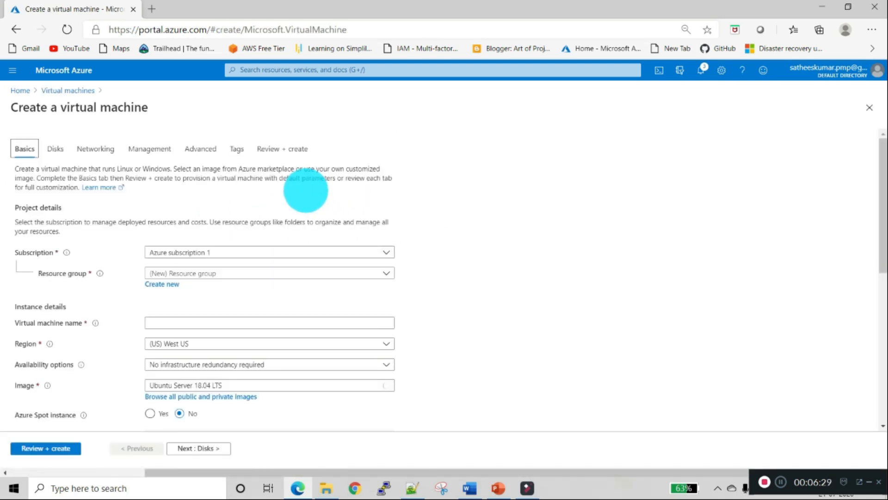
click(258, 273)
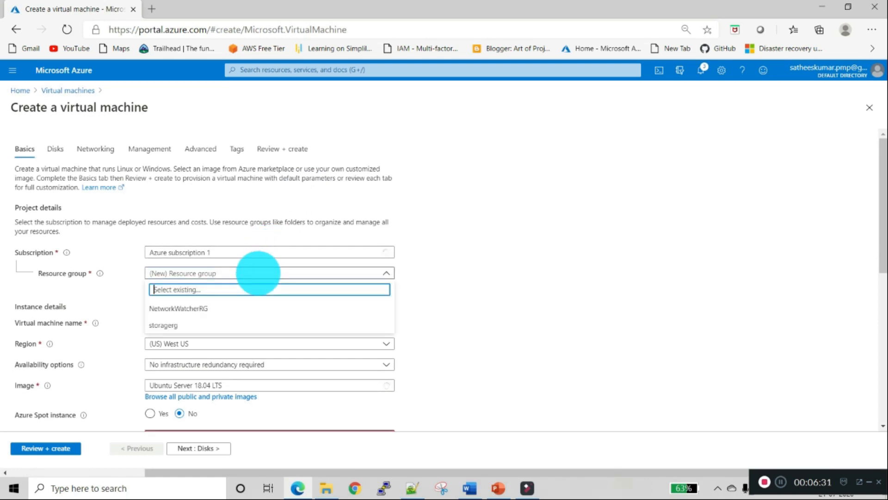
click(203, 323)
click(211, 326)
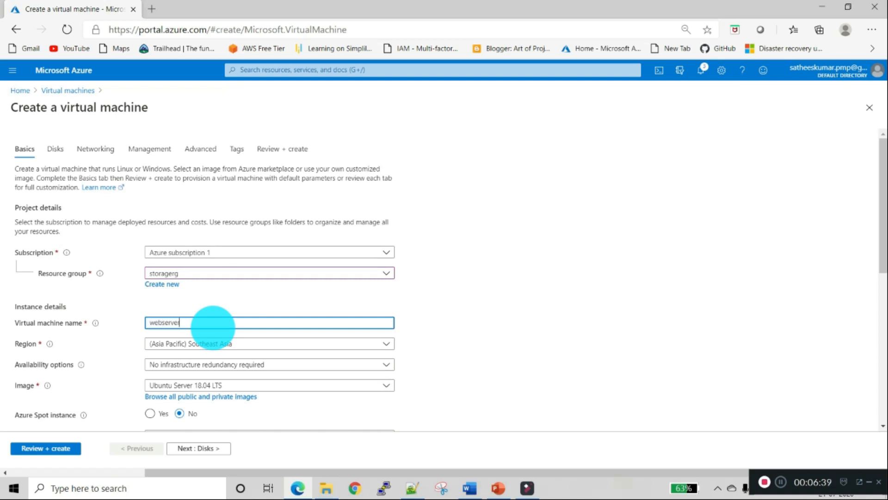
text(webserver1)
scroll(385, 318, down, 2)
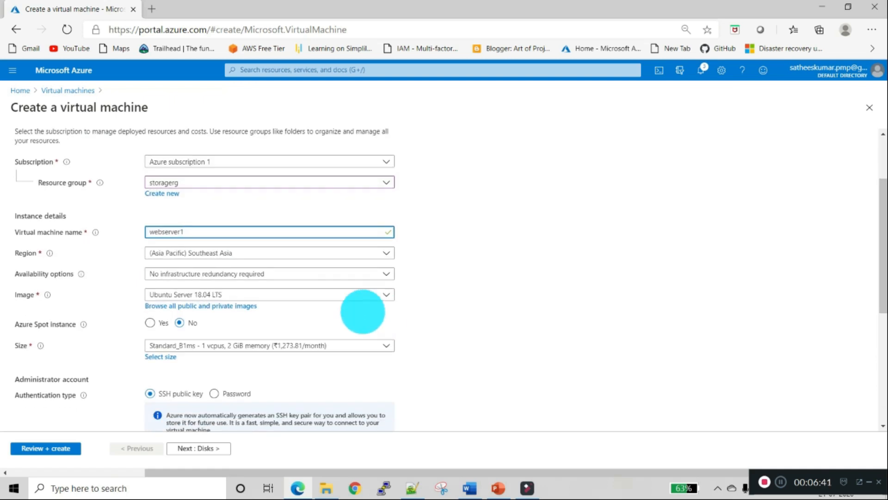
click(273, 295)
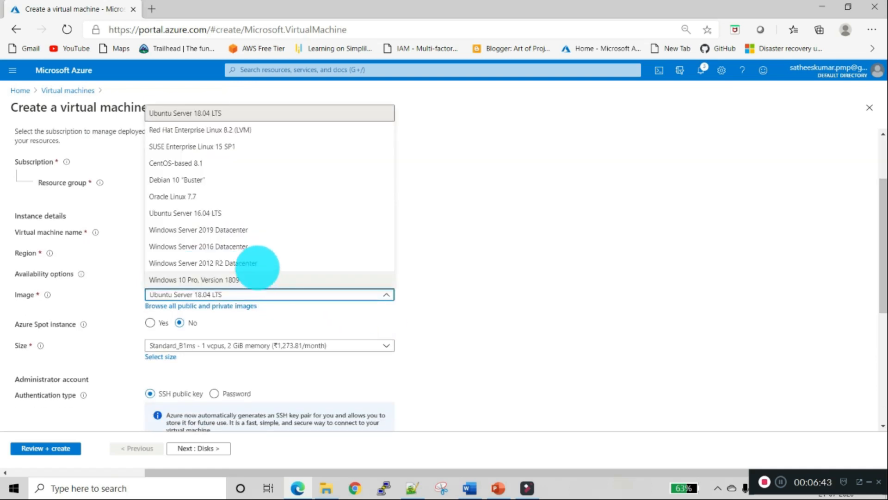
click(258, 232)
scroll(370, 312, down, 2)
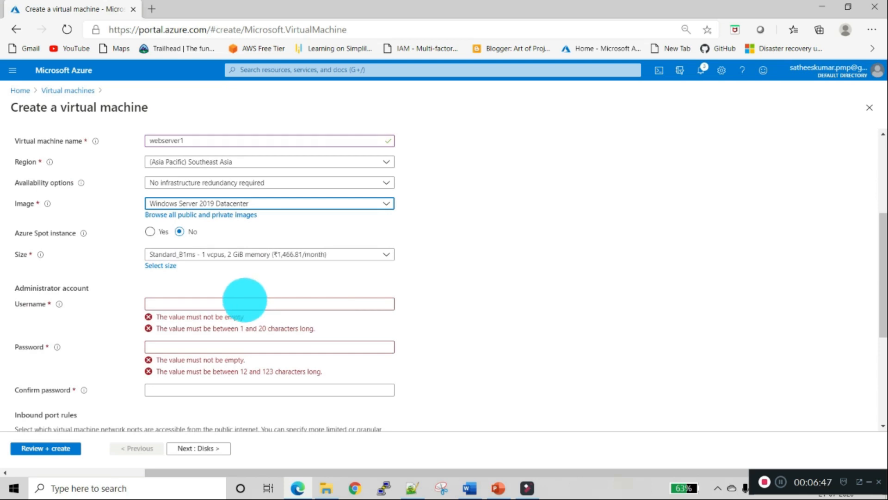
- Enter the VM administrator user name, password and password confirmation
click(245, 304)
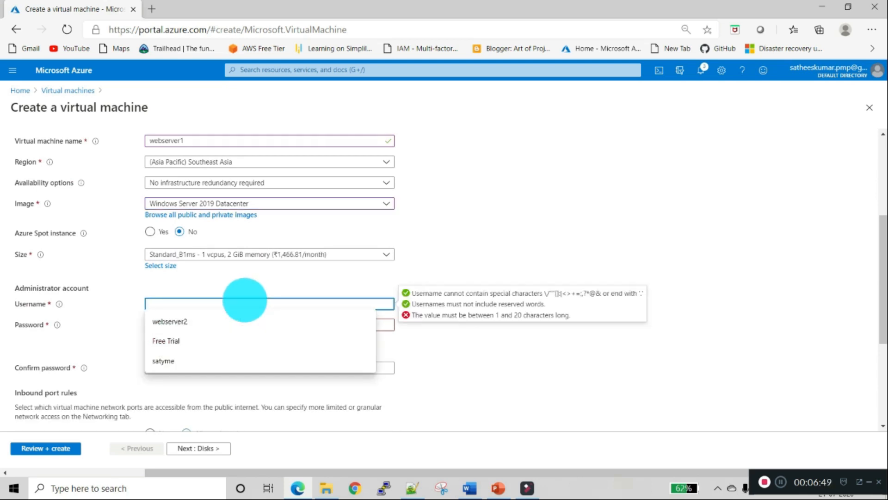
click(397, 288)
click(219, 305)
text(tadmin1)
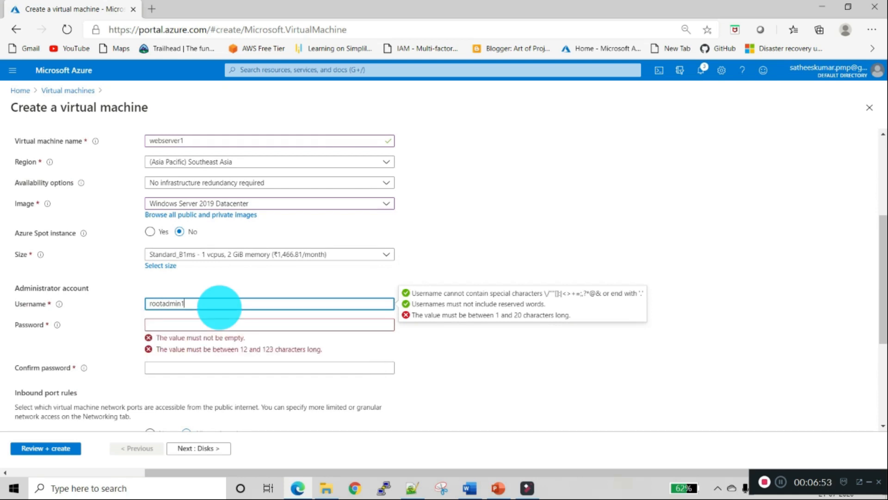
key(Tab)
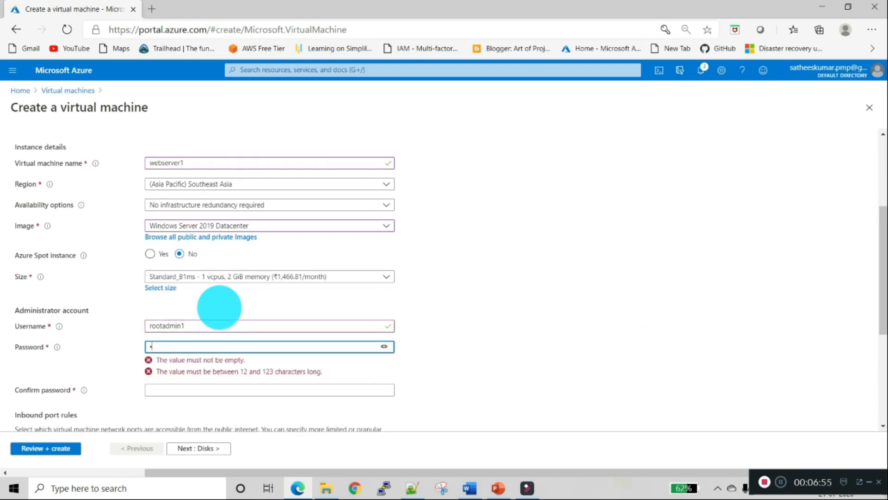
text(••)
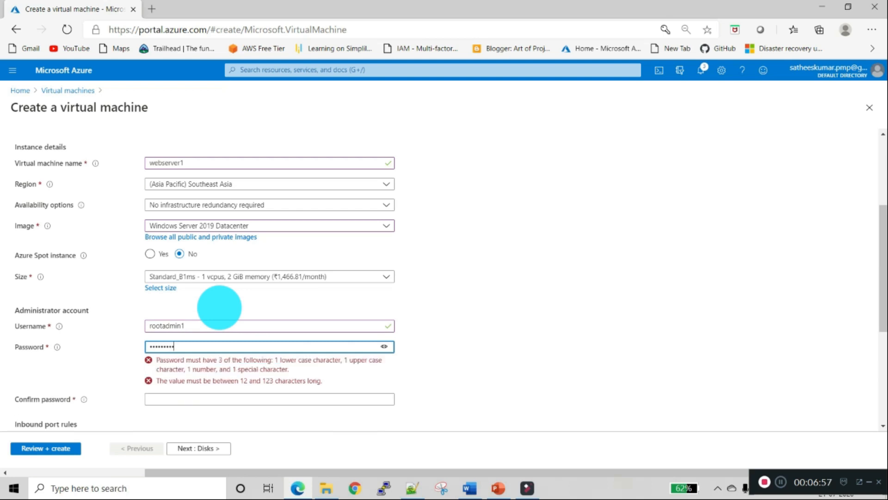
key(Tab)
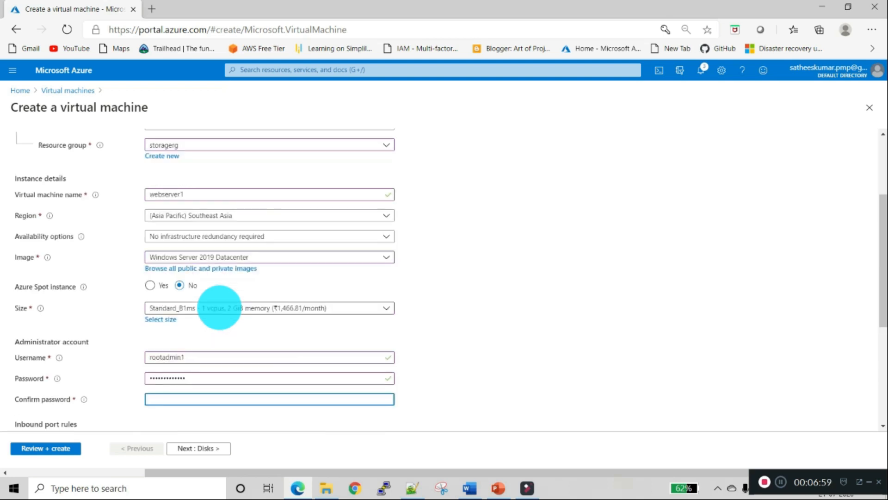
text(•••••••••)
- Allow inbound HTTP (80) and RDP (3389) ports, then continue to Disks
scroll(218, 298, down, 4)
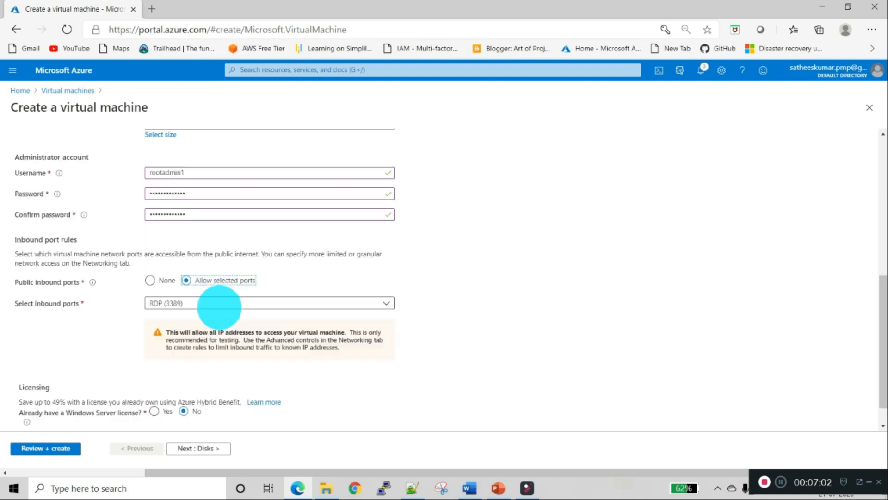
scroll(212, 362, down, 1)
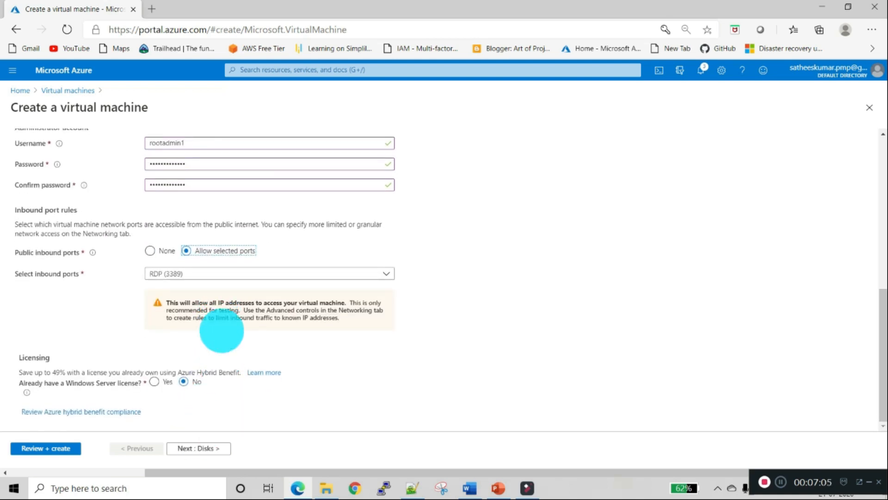
click(218, 273)
click(209, 305)
click(204, 290)
click(298, 365)
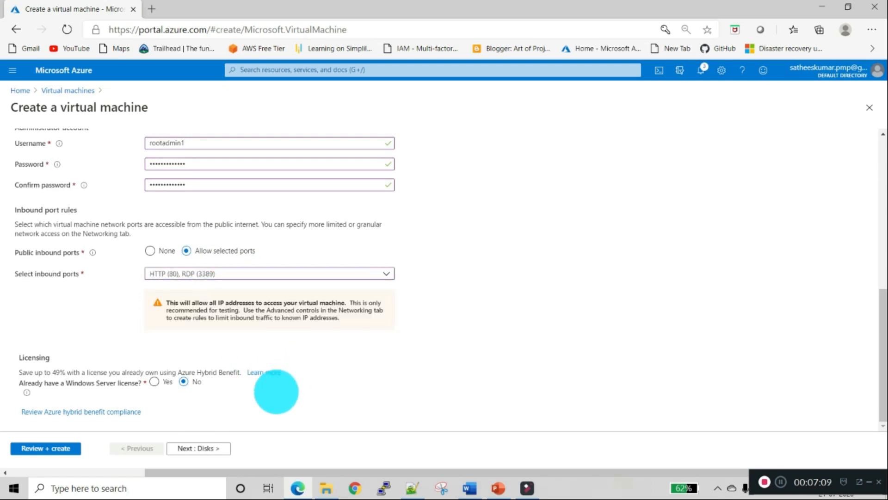
click(206, 446)
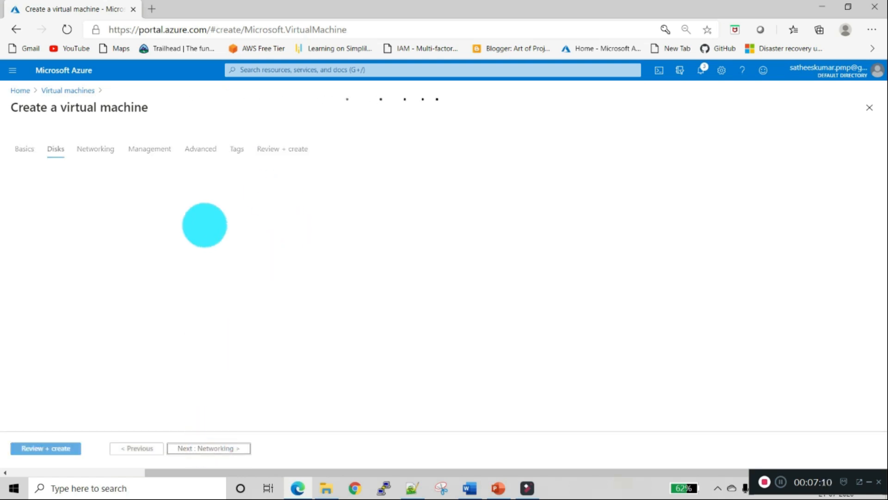
- Set the OS disk type to Standard SSD and move on through Networking to Review + create
click(215, 214)
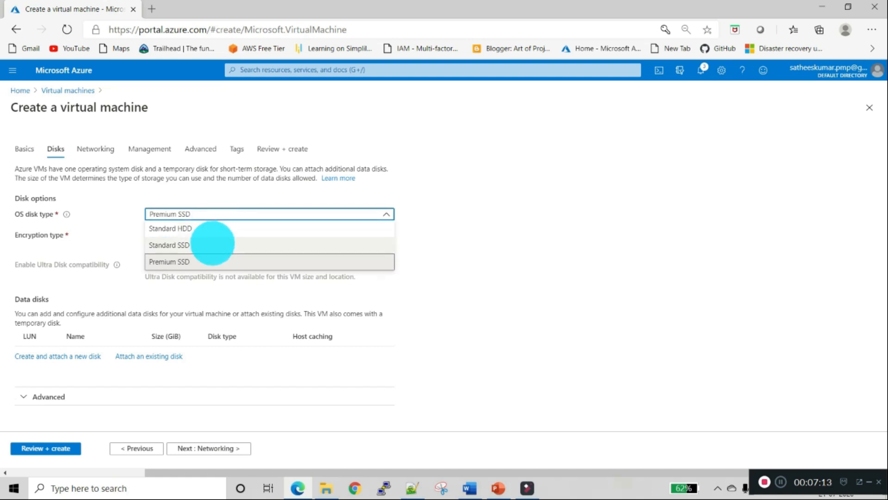
click(213, 244)
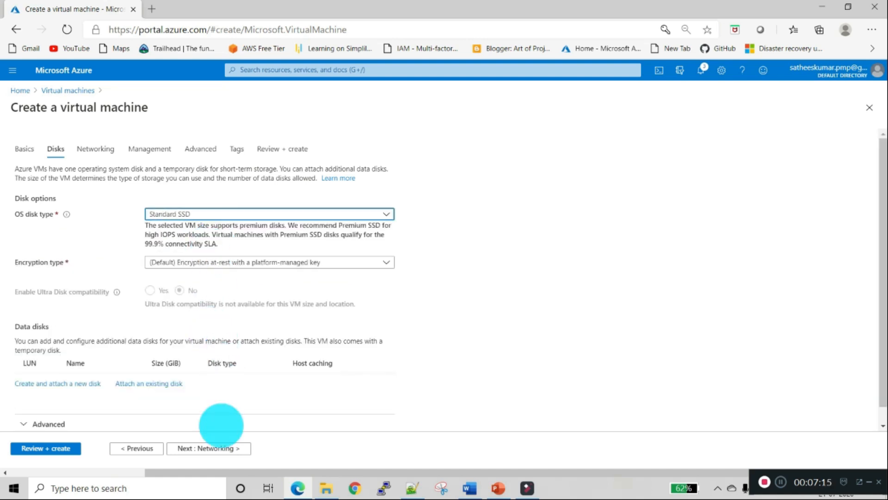
click(208, 448)
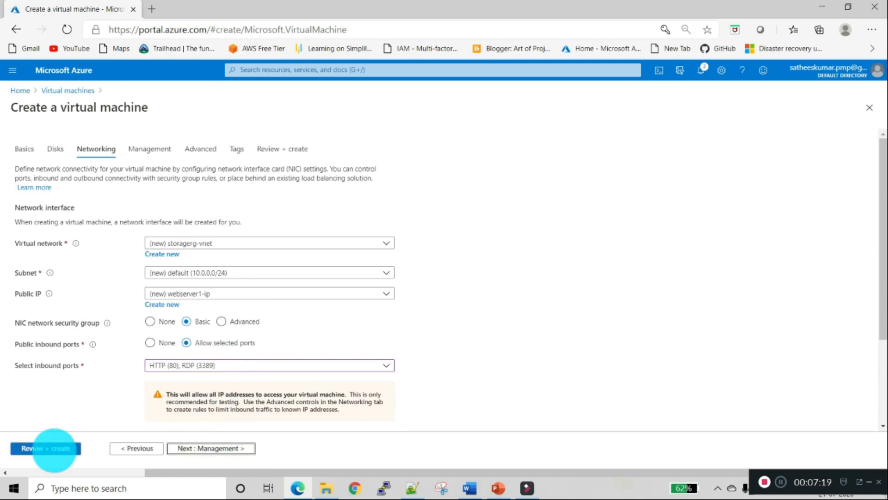
click(52, 448)
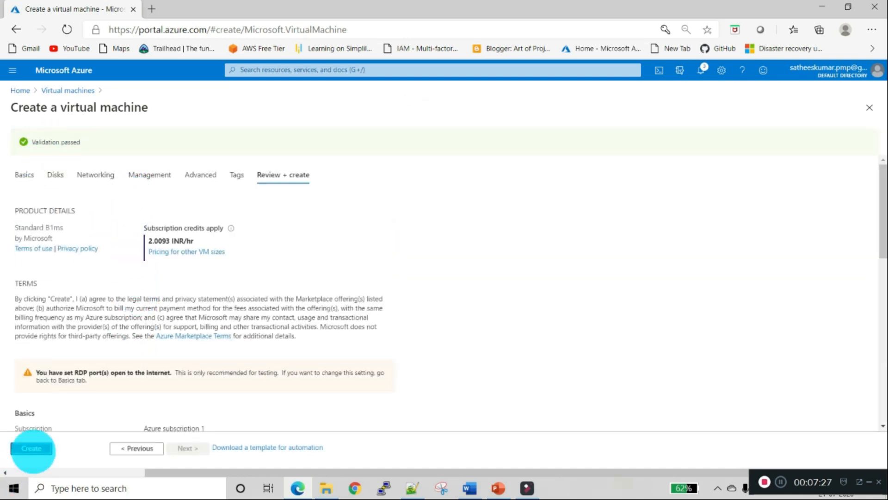
- Create webserver1, open the deployed VM and copy its public IP 13.76.83.101
click(32, 447)
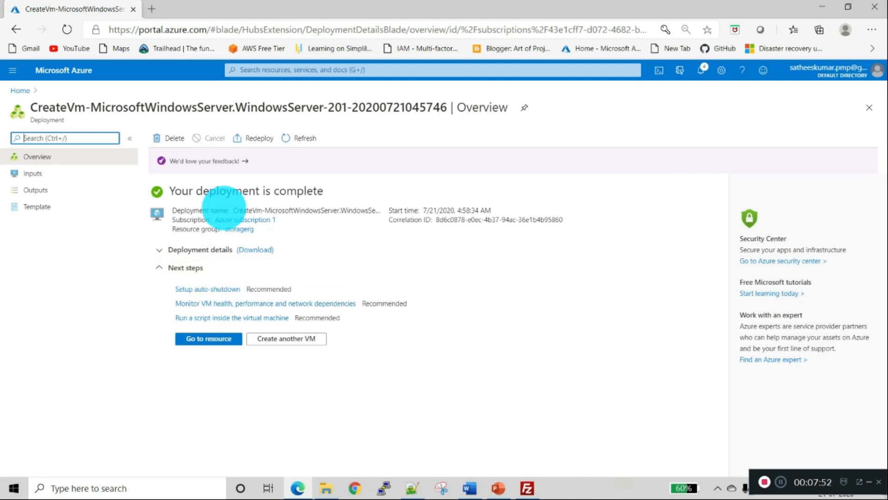
click(215, 338)
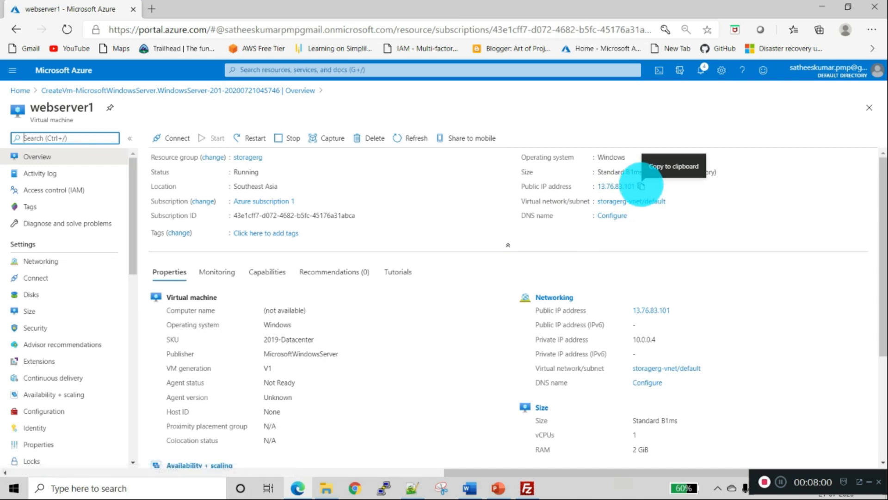
click(642, 186)
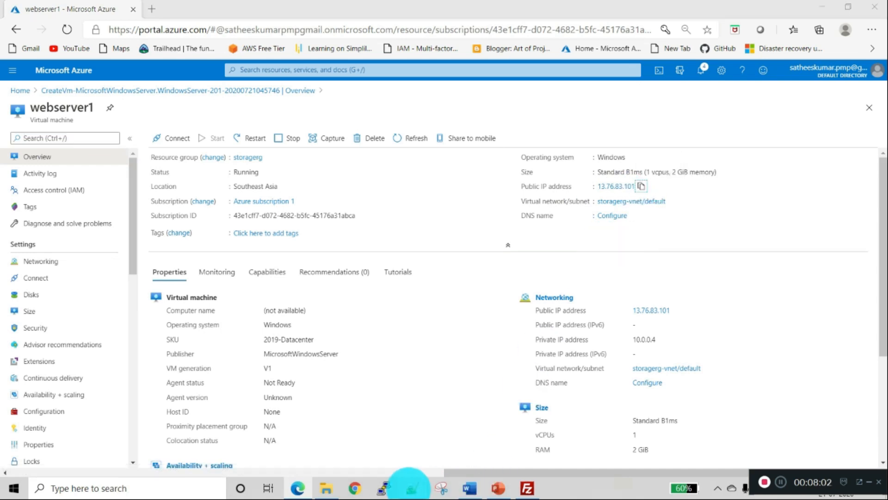
click(411, 487)
- Add a new line 'public ip address: 13.76.83.101' to fileshare.txt
key(Return)
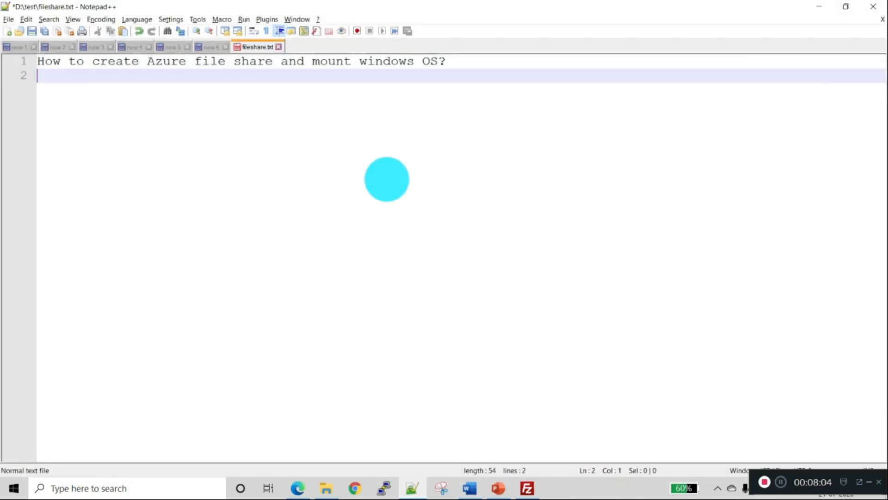
text(public ip add)
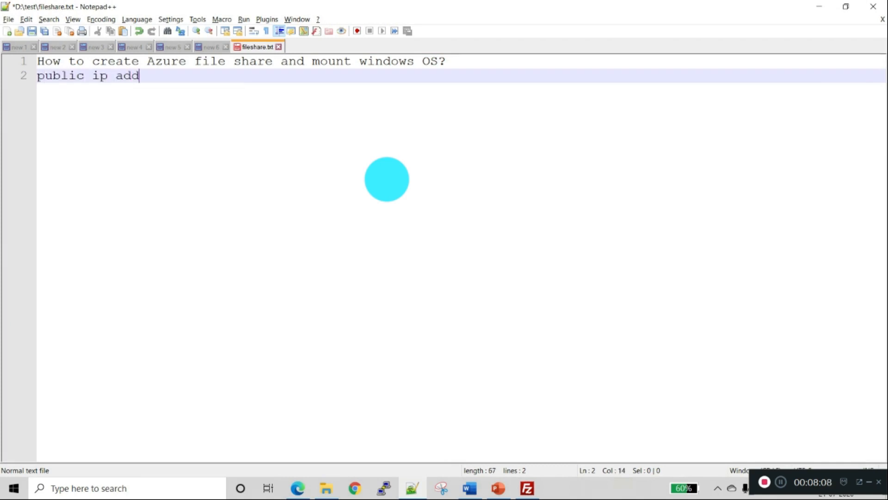
text(ress:)
key(ctrl+v)
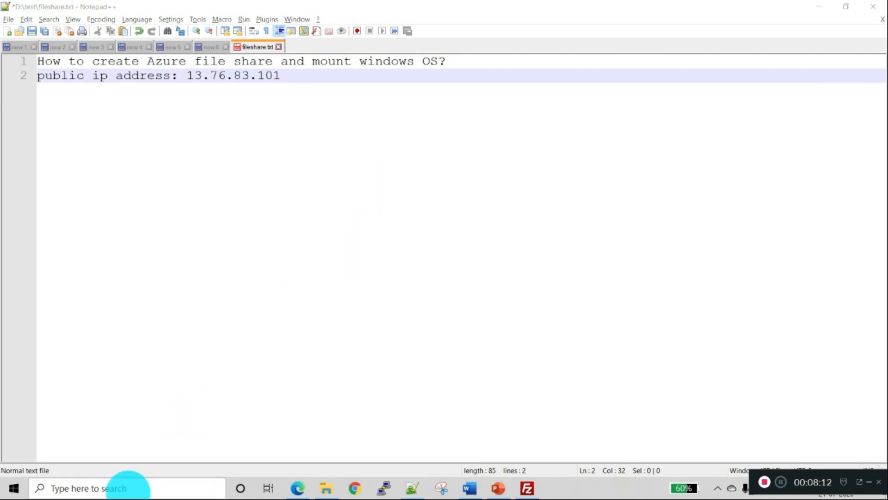
click(129, 487)
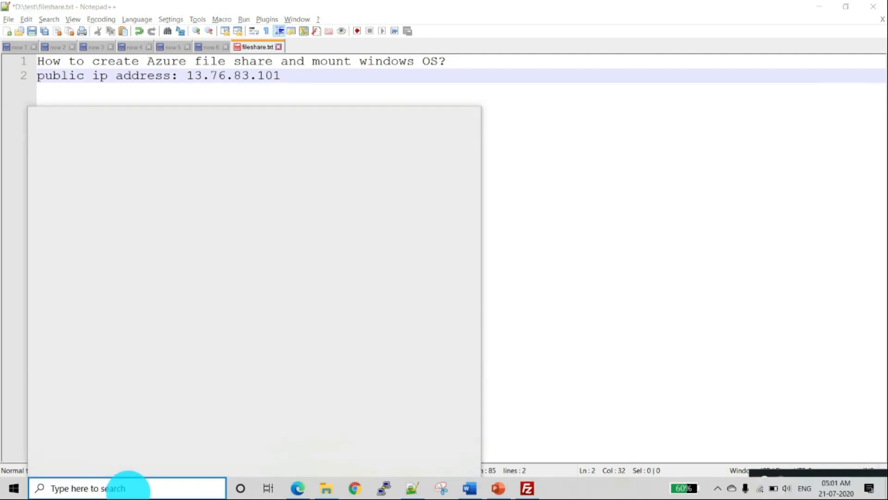
- Launch Remote Desktop Connection and connect to 13.76.83.101 instead of the old address
text(remote)
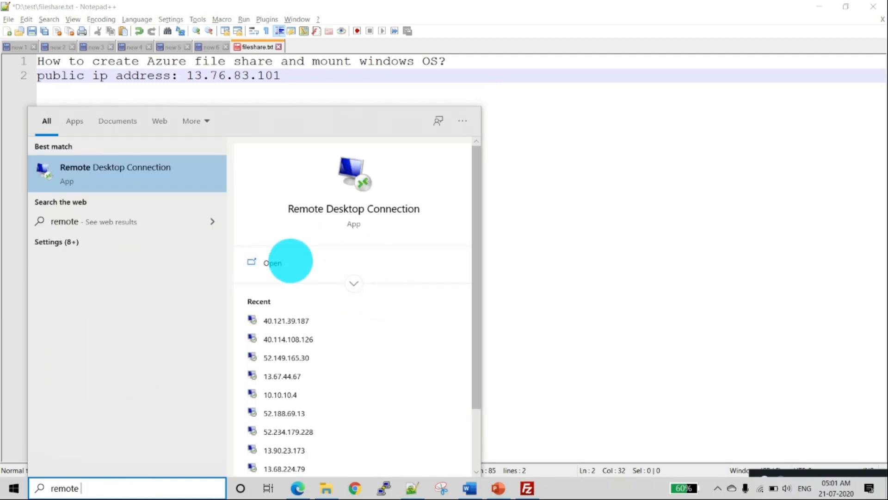
click(290, 261)
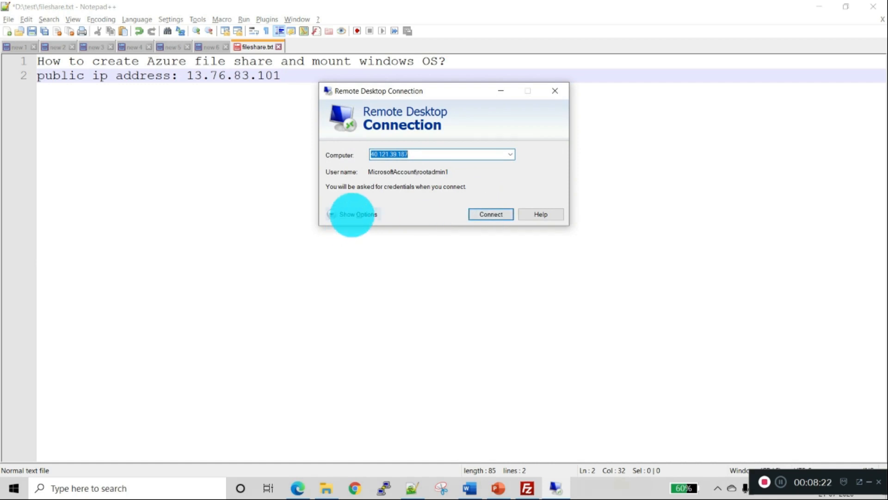
click(351, 214)
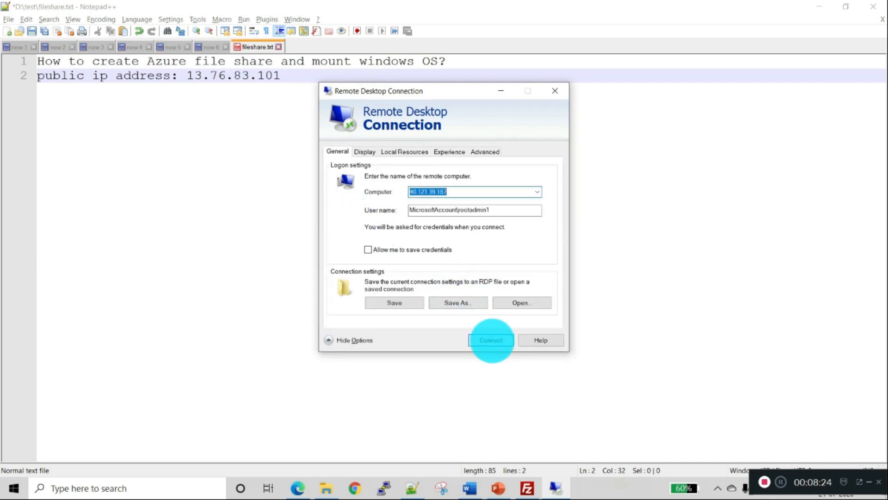
click(489, 339)
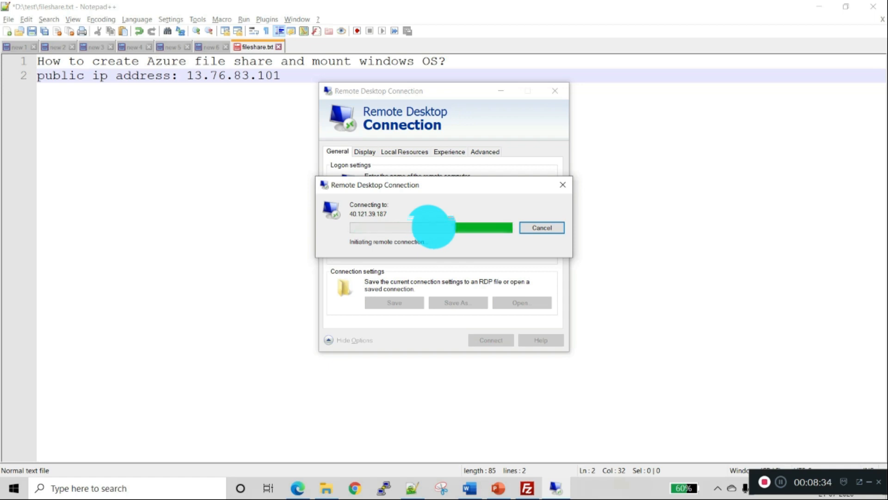
click(536, 227)
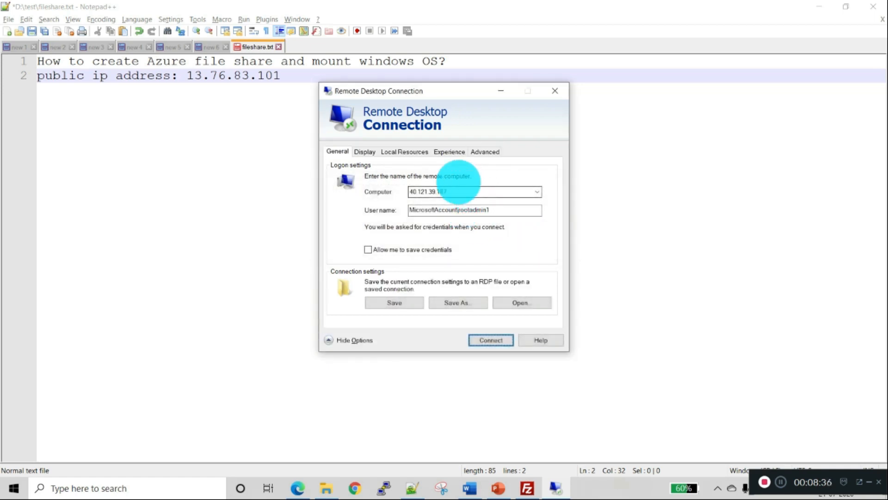
click(475, 189)
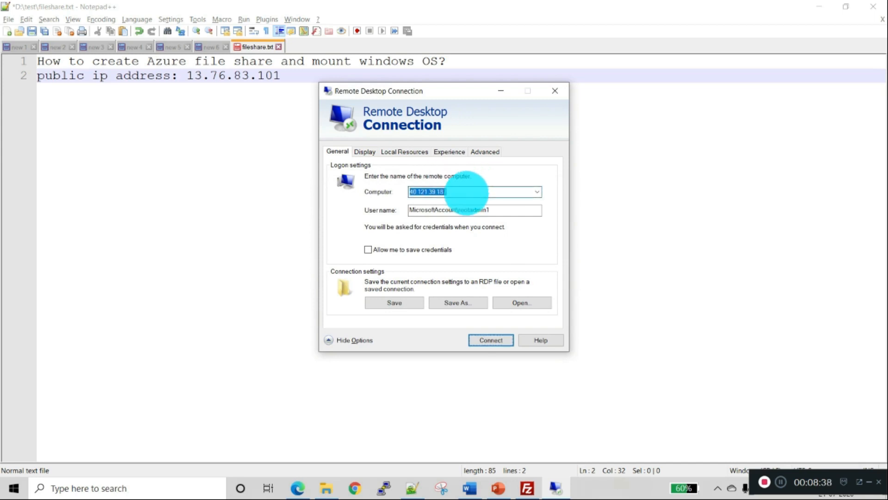
text(13.76.83.101)
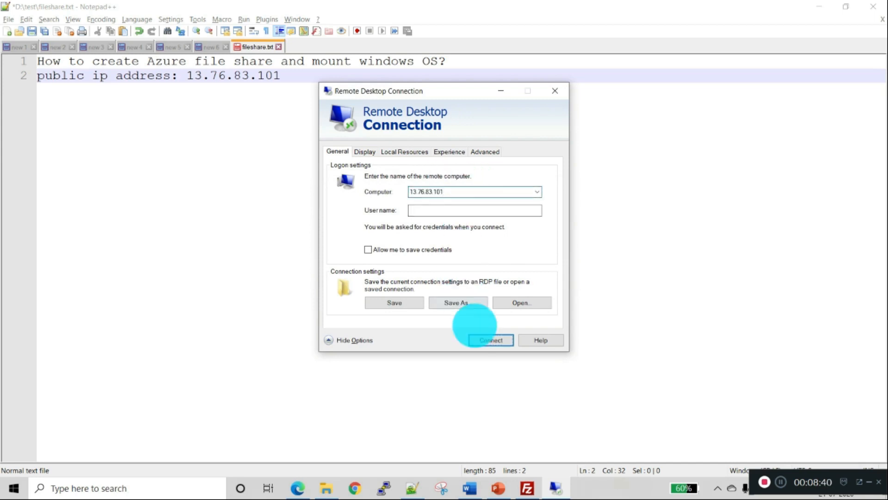
click(484, 339)
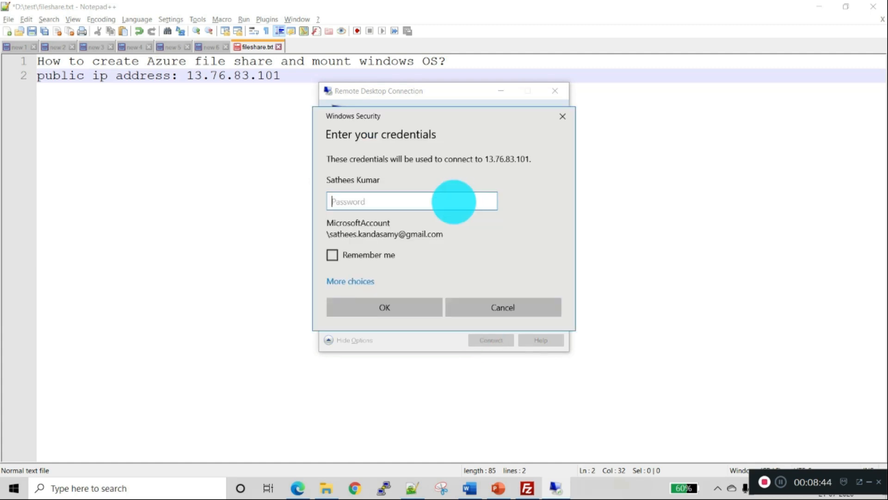
- Sign in with a different account using the VM admin user name and password
click(340, 282)
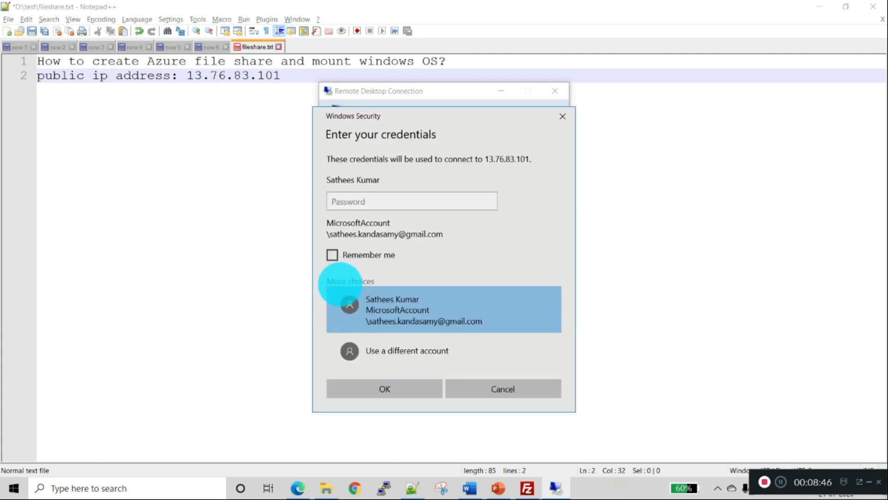
click(363, 349)
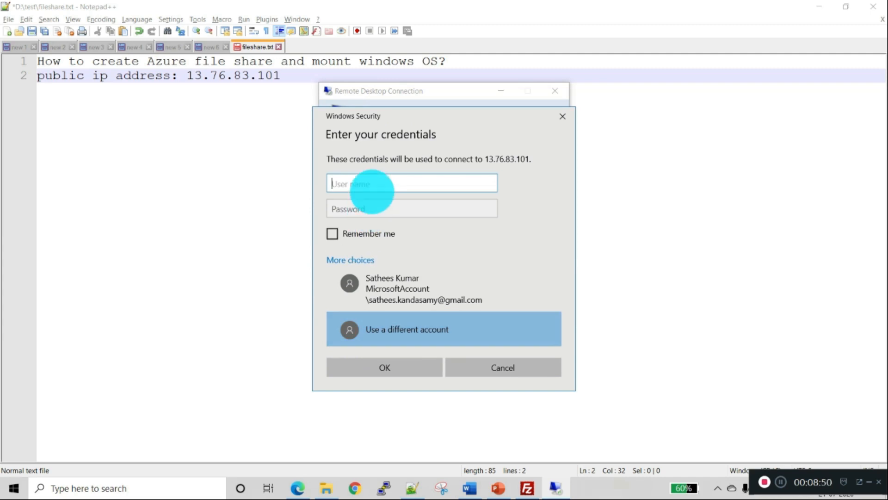
text(rootadmin1)
key(Tab)
text(••)
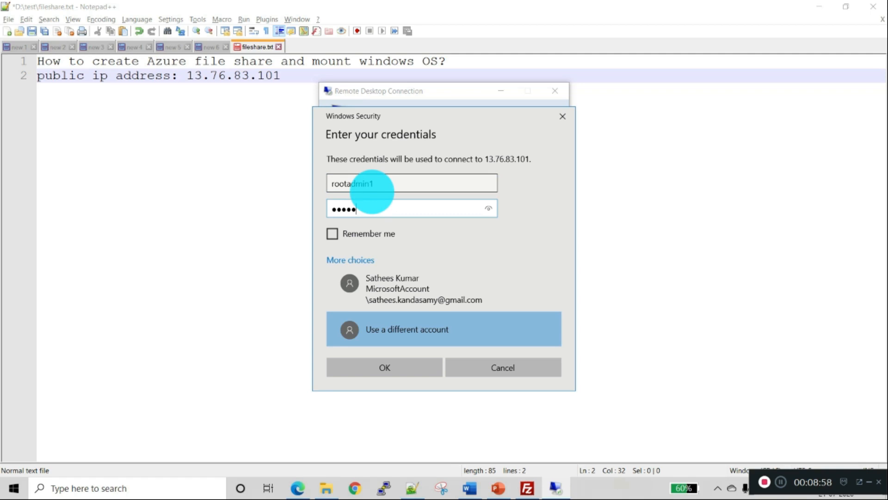
text(••••••••)
click(399, 372)
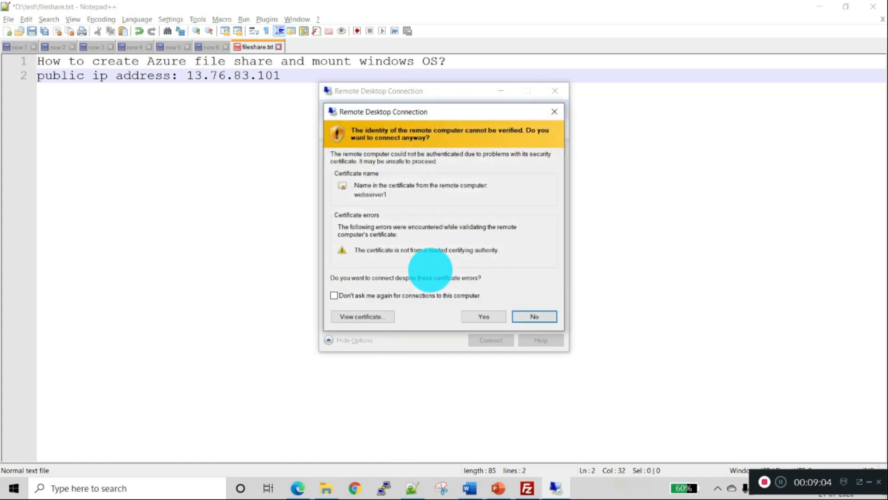
- Accept the webserver1 certificate warning and allow network discovery on the VM
click(476, 314)
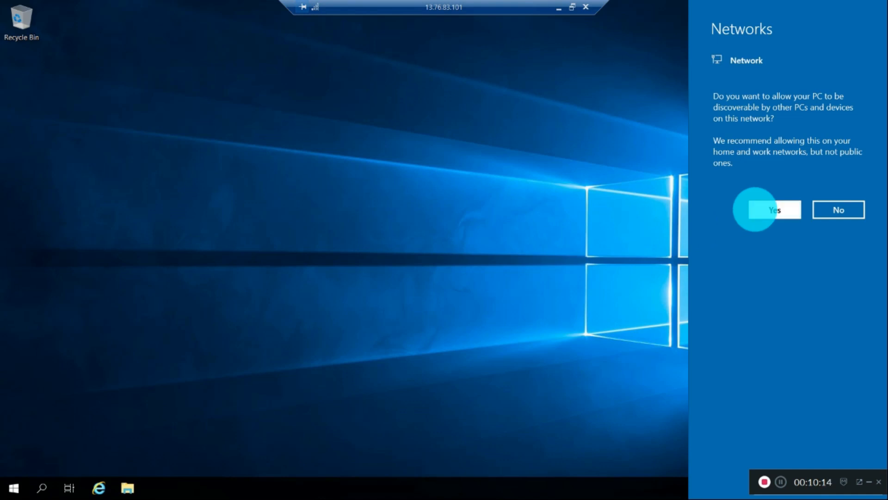
click(757, 214)
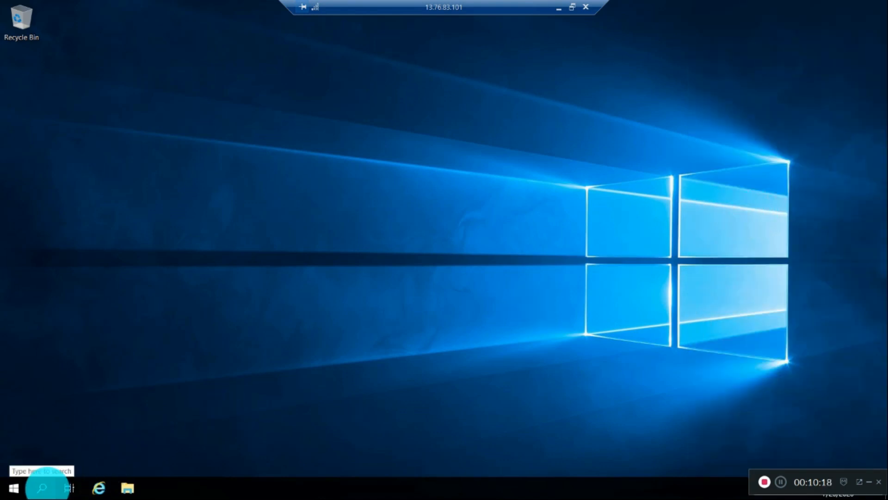
- Search the VM's Start menu for PowerShell and get Server Manager out of the way
click(43, 487)
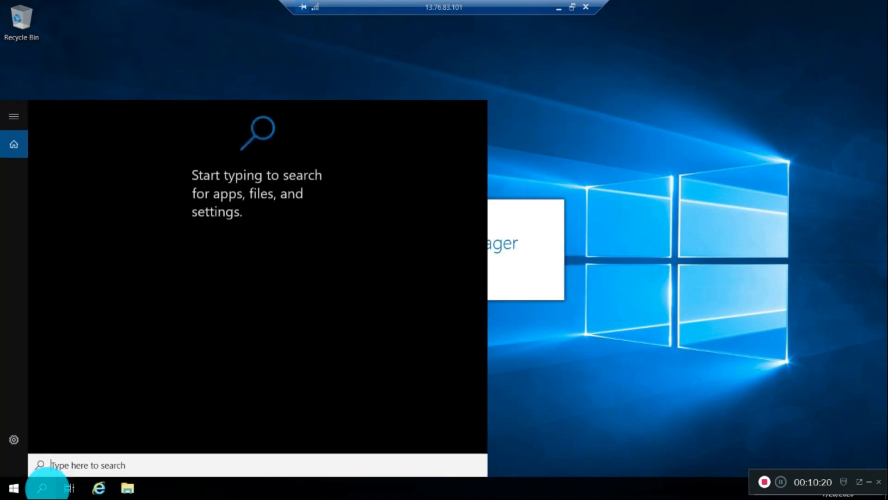
click(528, 357)
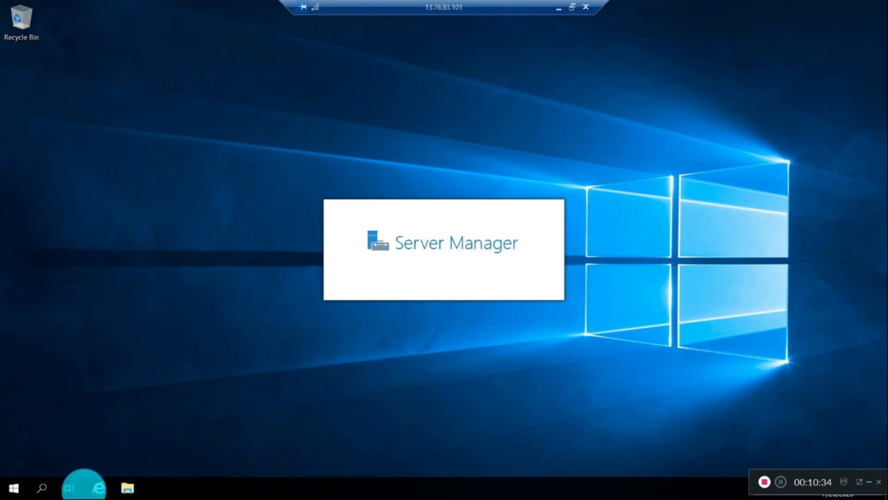
click(41, 486)
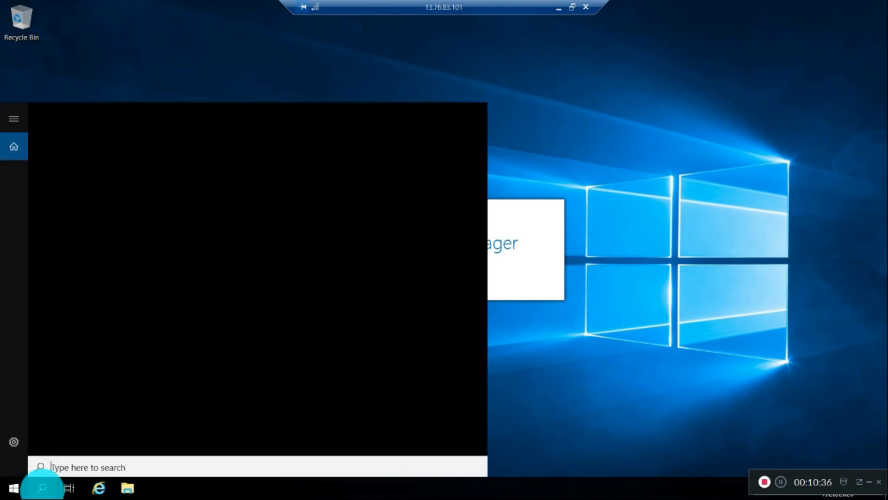
text(po)
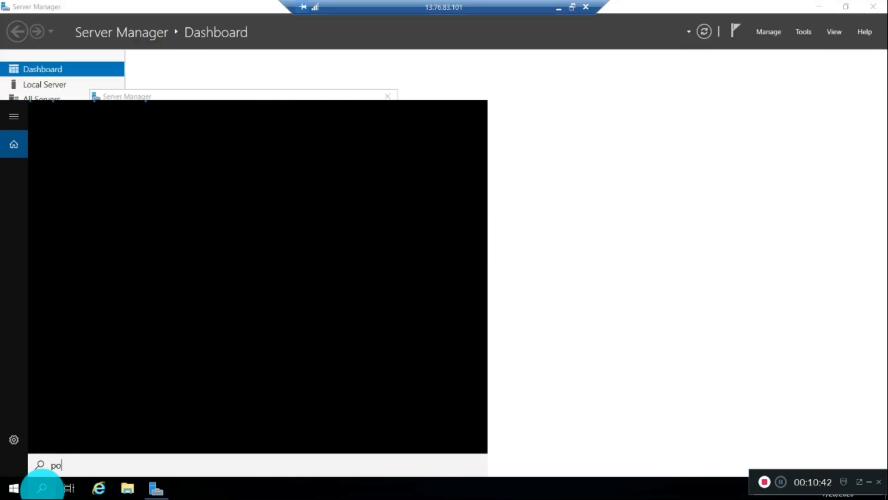
text(wersh)
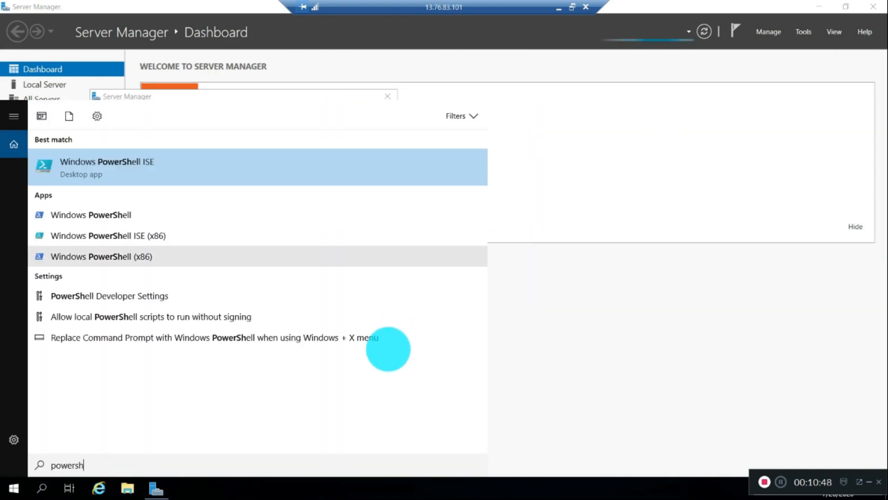
right_click(155, 486)
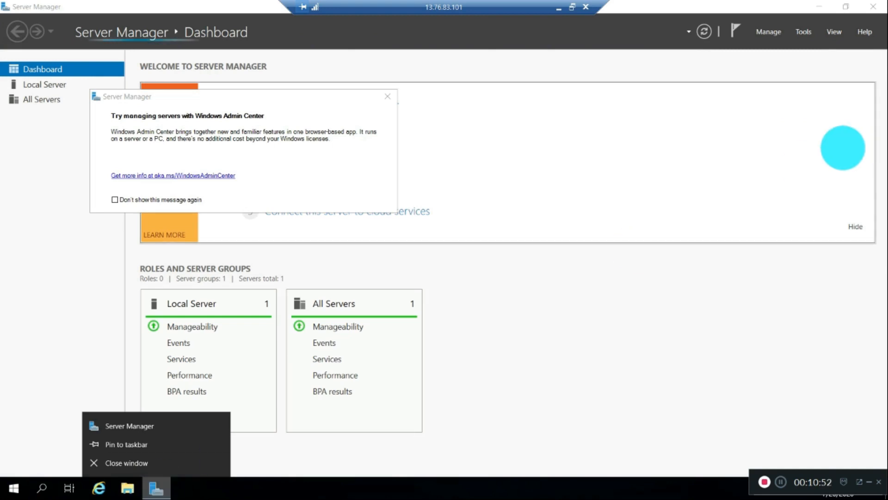
click(843, 147)
key(super+d)
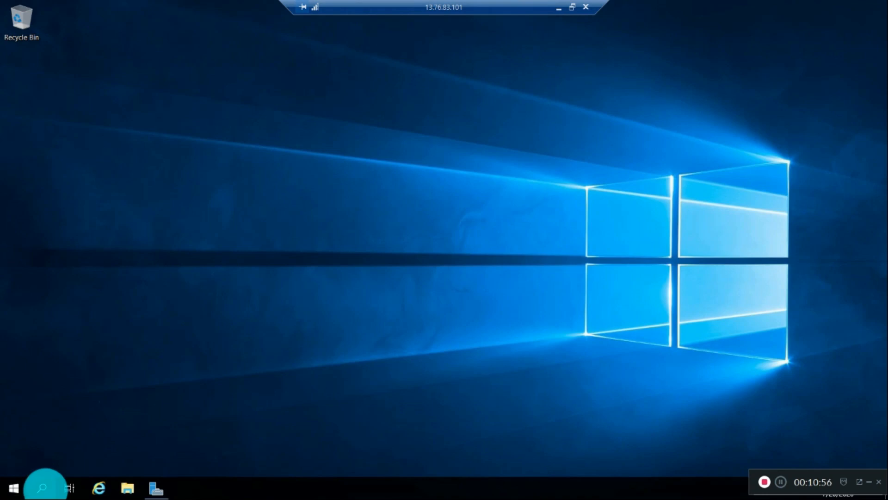
- Launch Windows PowerShell ISE as administrator and shrink the remote session to a window
click(42, 487)
text(power)
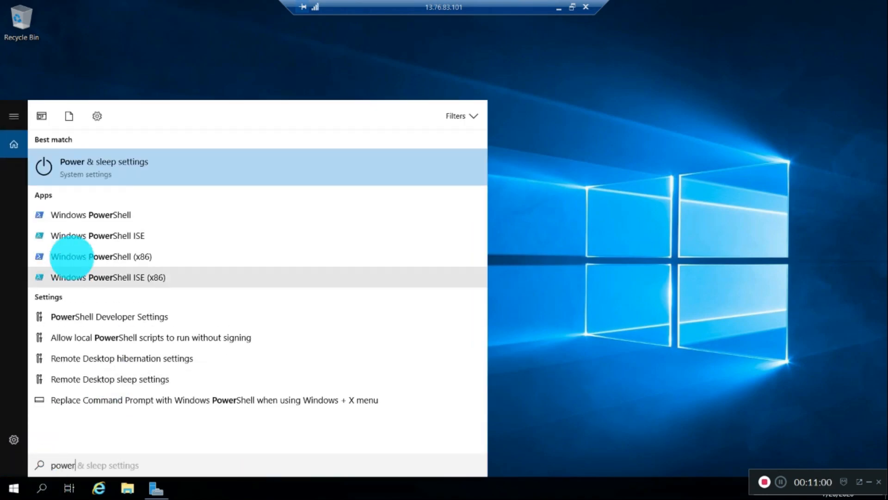
click(98, 235)
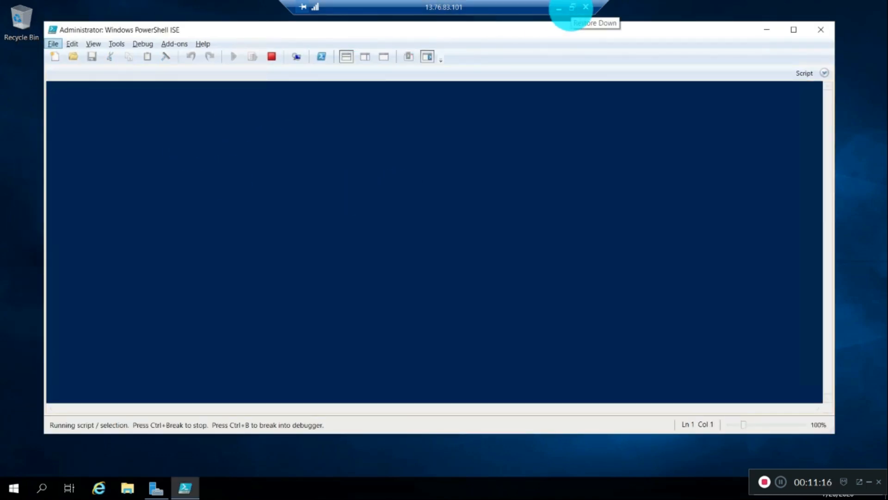
click(572, 7)
- In the portal, go to Storage accounts > satywsaccount > File shares > satyfileshare
key(alt+Tab)
key(alt+Tab)
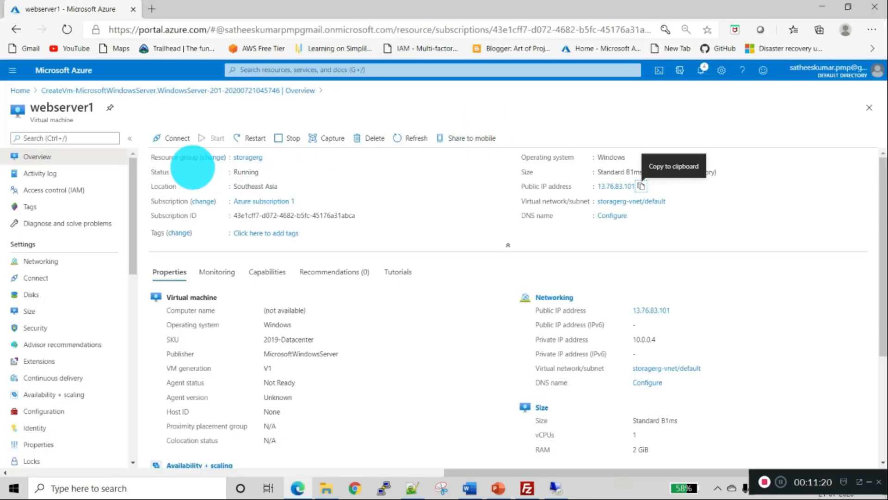
click(184, 135)
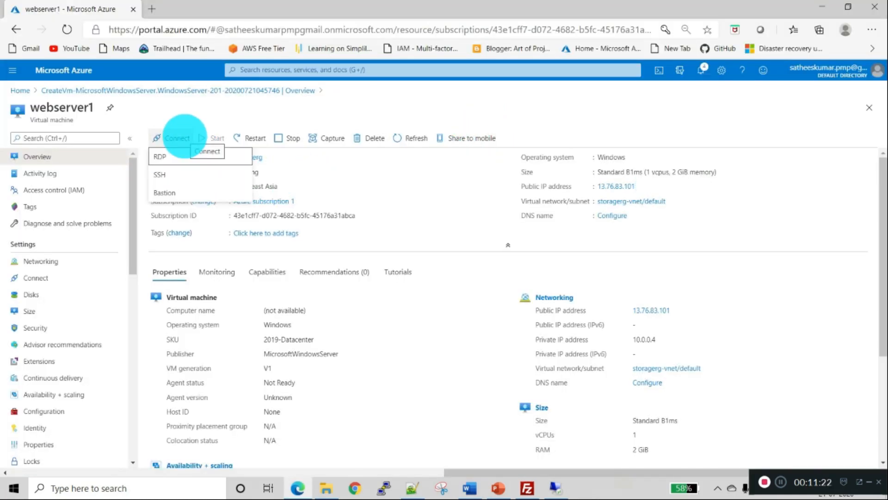
click(31, 90)
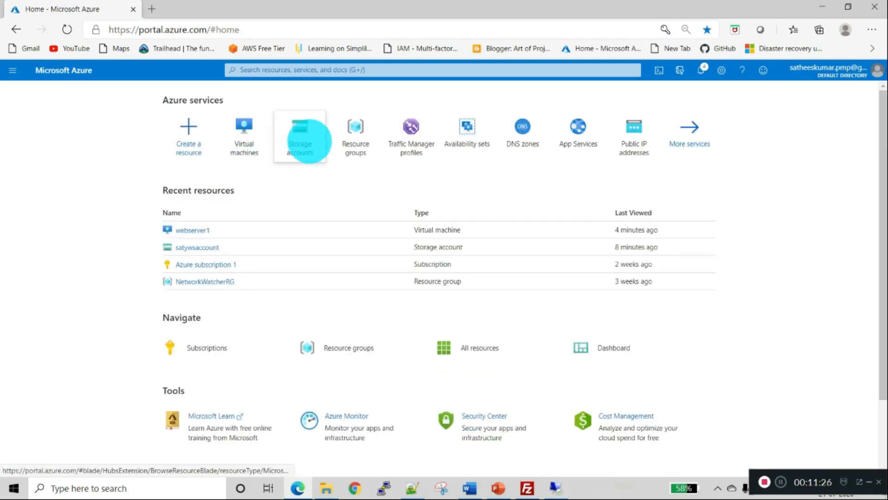
click(309, 141)
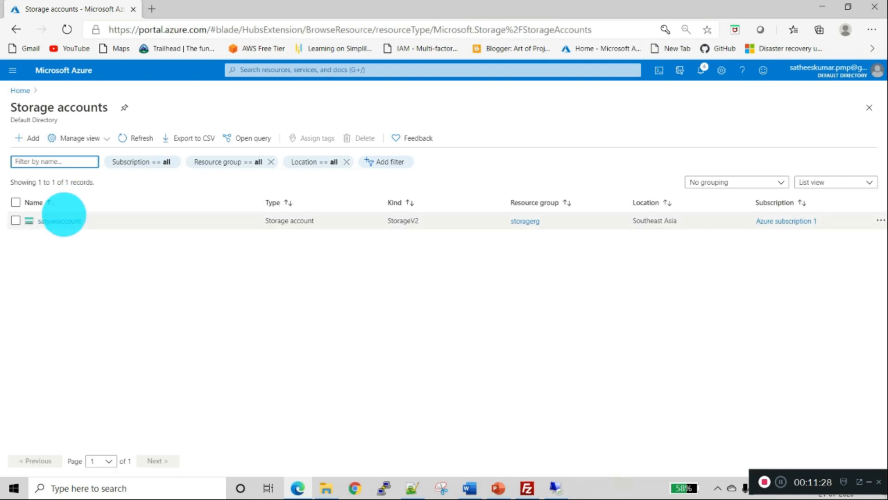
click(66, 221)
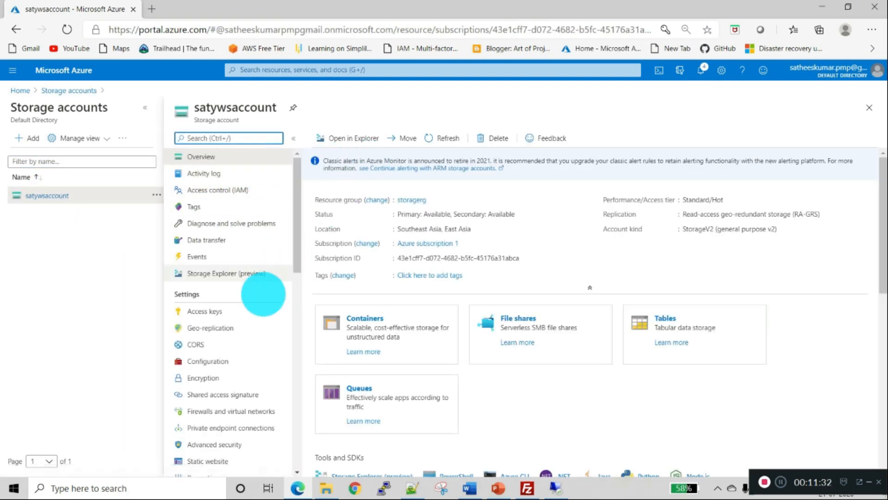
scroll(249, 334, down, 5)
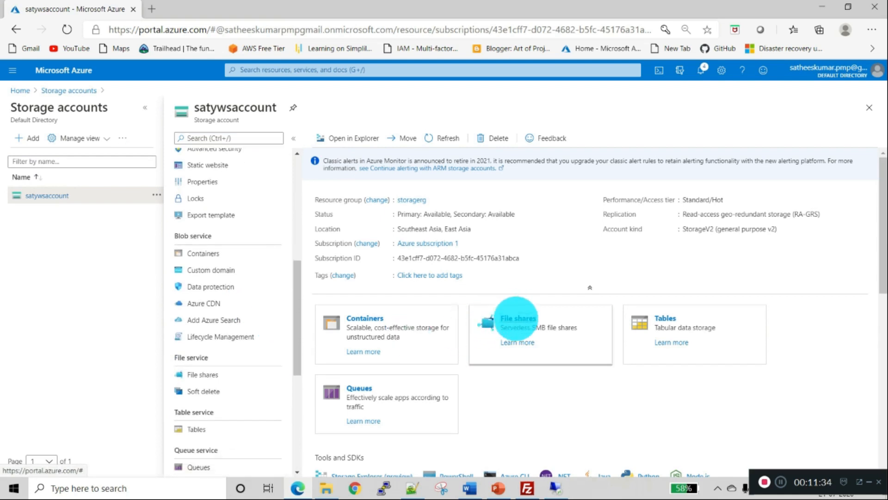
click(519, 320)
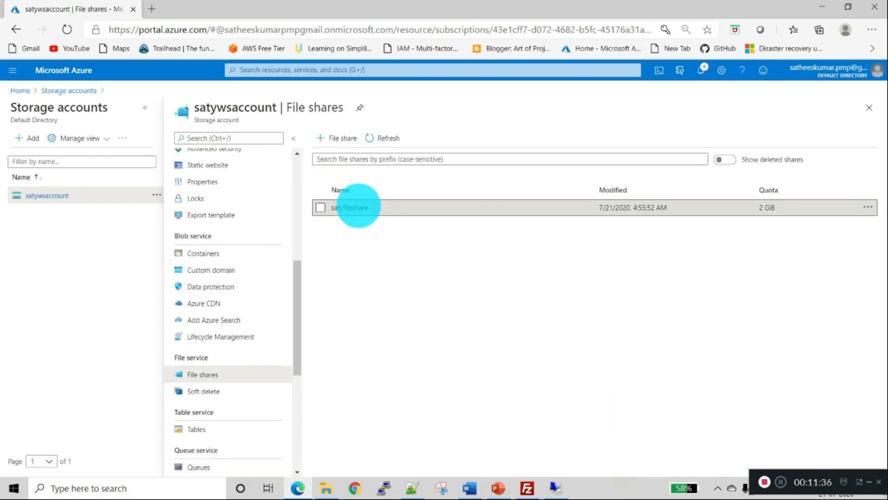
click(357, 205)
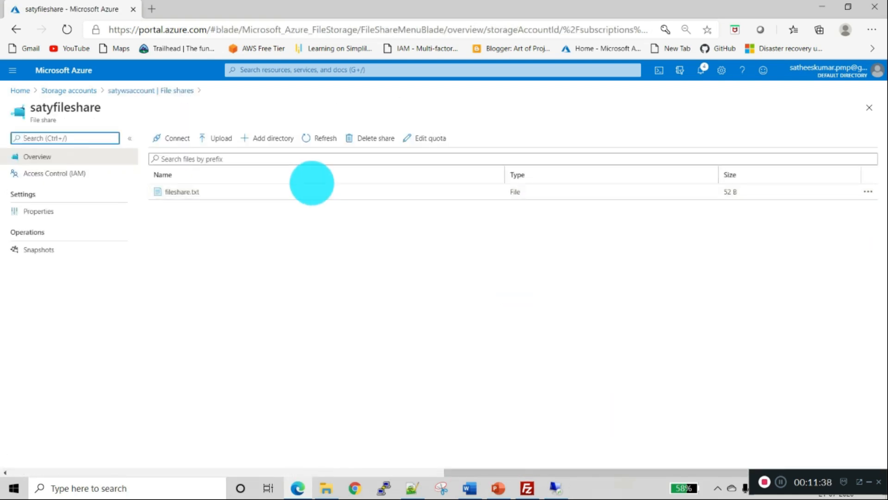
- Open satyfileshare's connection instructions and choose drive letter T
click(175, 139)
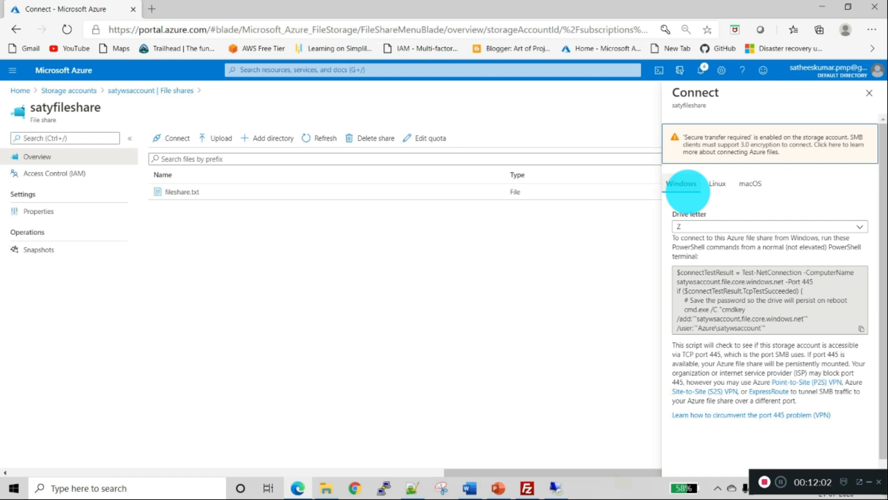
click(702, 226)
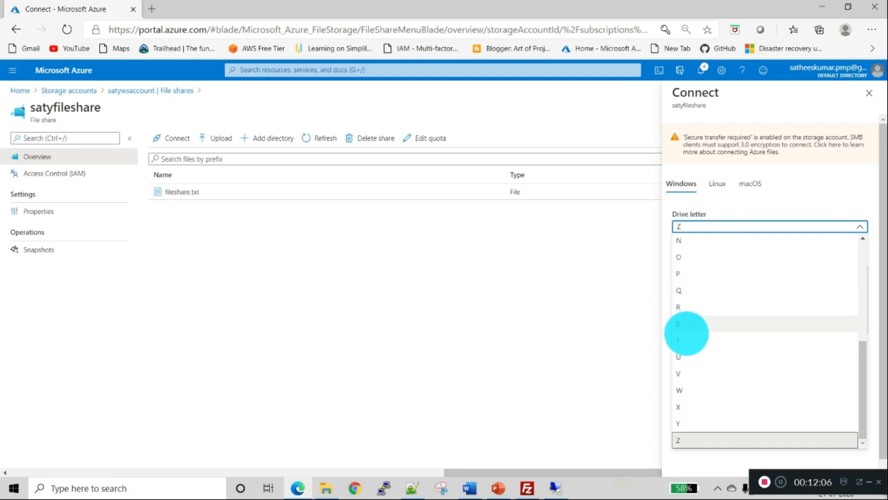
click(687, 340)
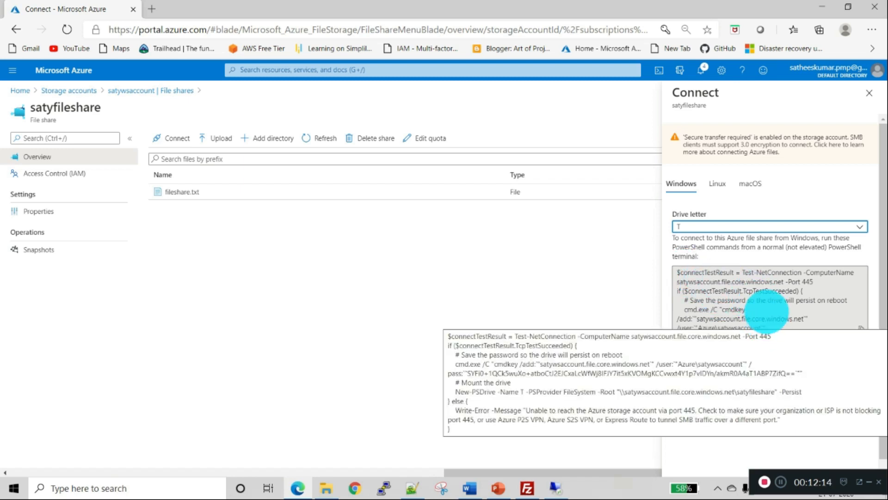
- Look over the Linux and macOS commands, then copy the Windows PowerShell mount script
click(768, 305)
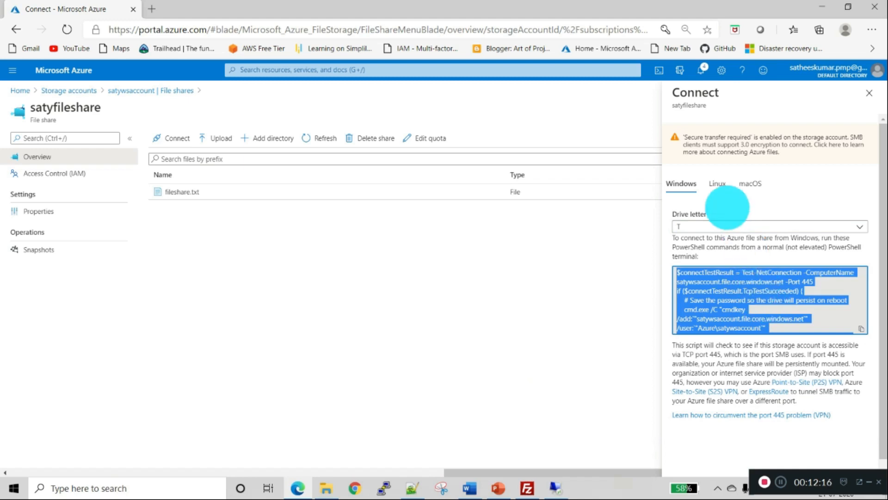
click(721, 183)
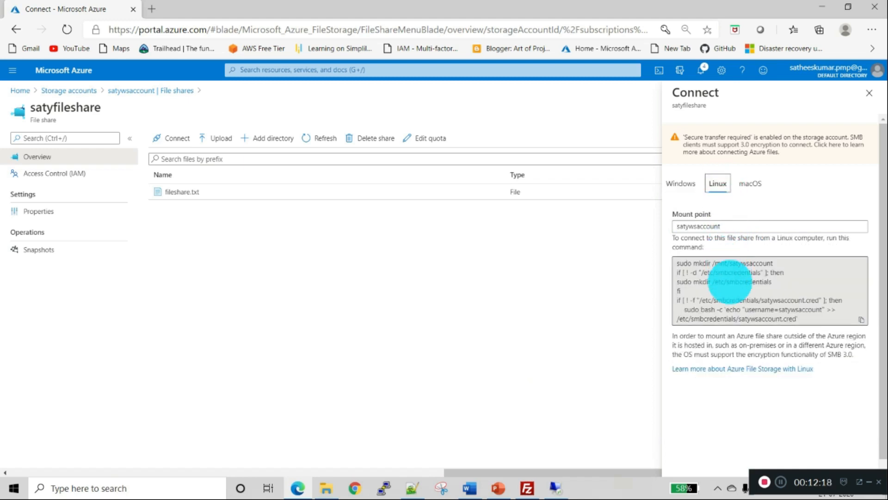
click(750, 184)
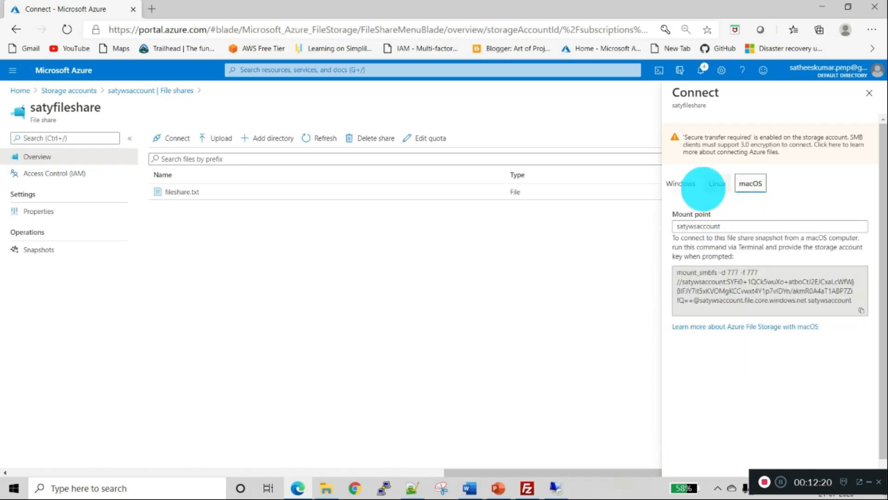
click(682, 183)
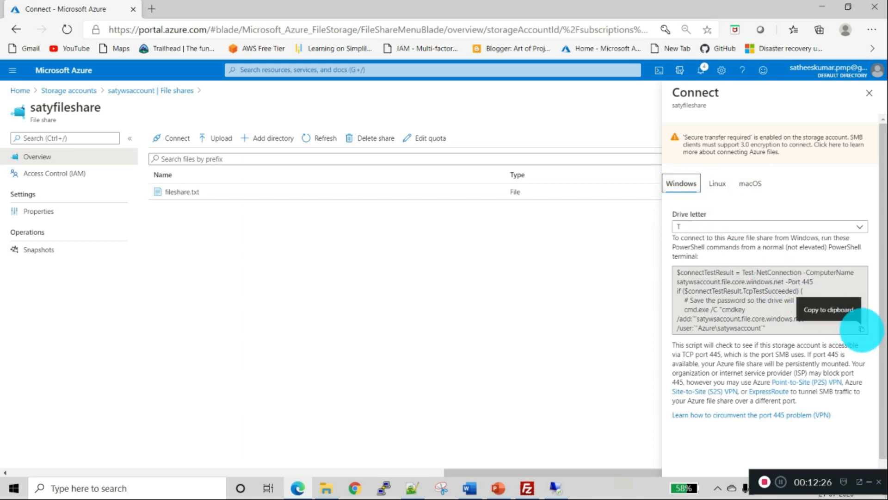
click(861, 329)
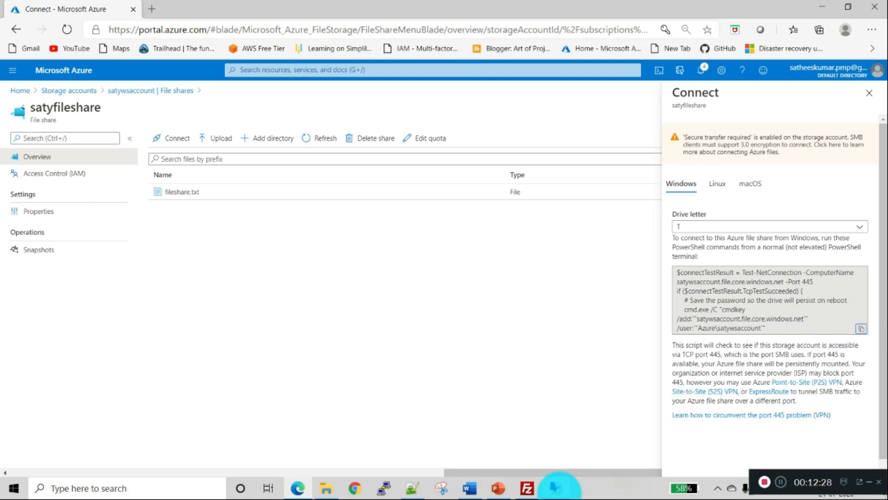
- In the full-screen remote desktop, paste the mount script into the PowerShell ISE console and run it
click(556, 487)
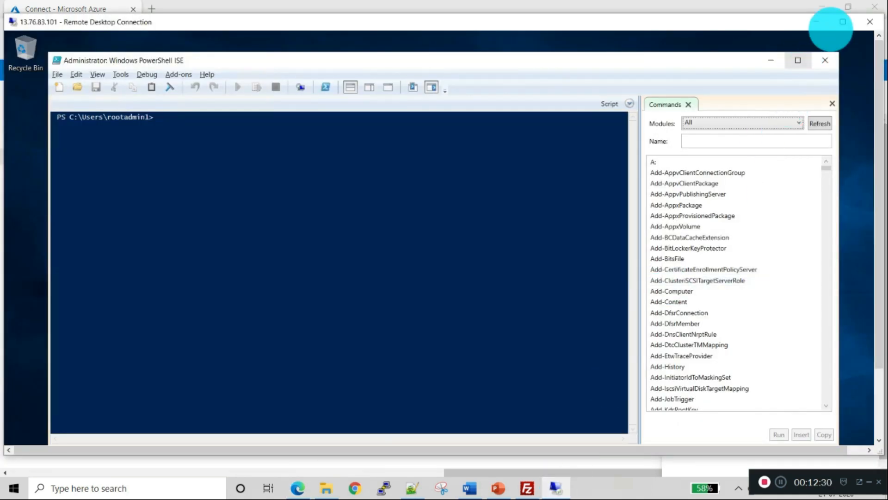
click(843, 22)
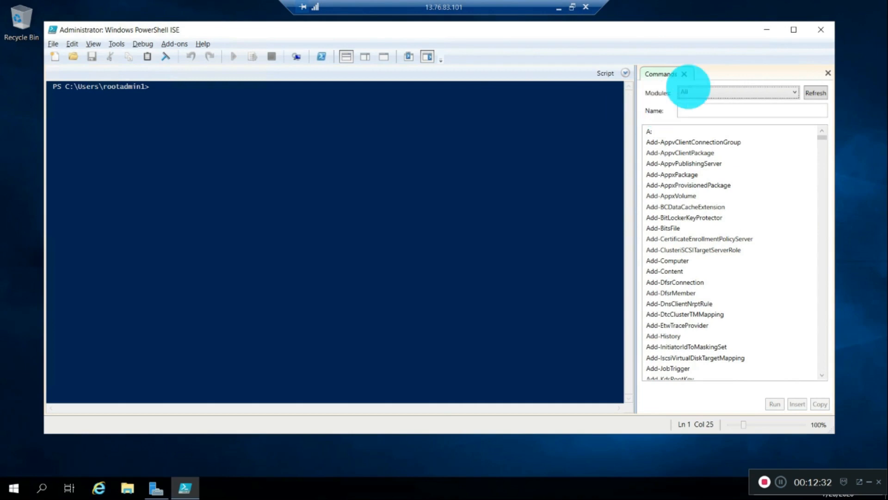
click(282, 114)
right_click(282, 114)
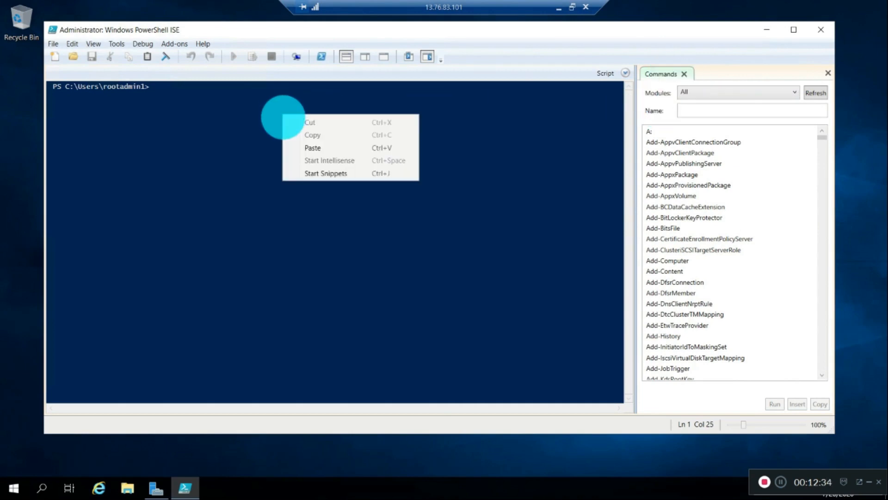
click(298, 146)
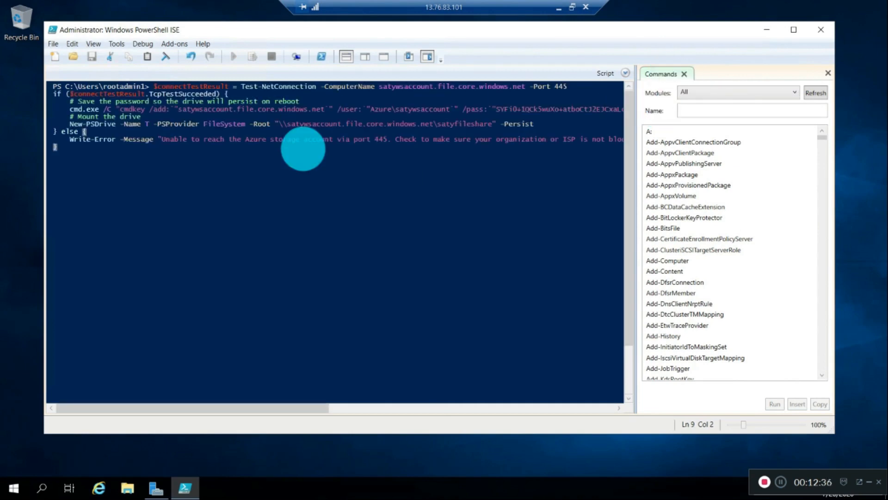
key(Return)
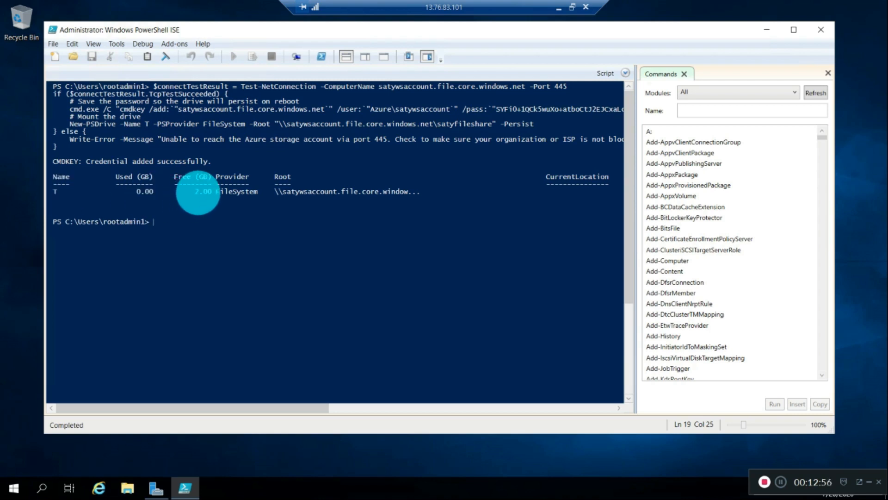
- Review the output: drive T uses the FileSystem provider, maps to satyfileshare, and has 2.00 GB free
click(198, 192)
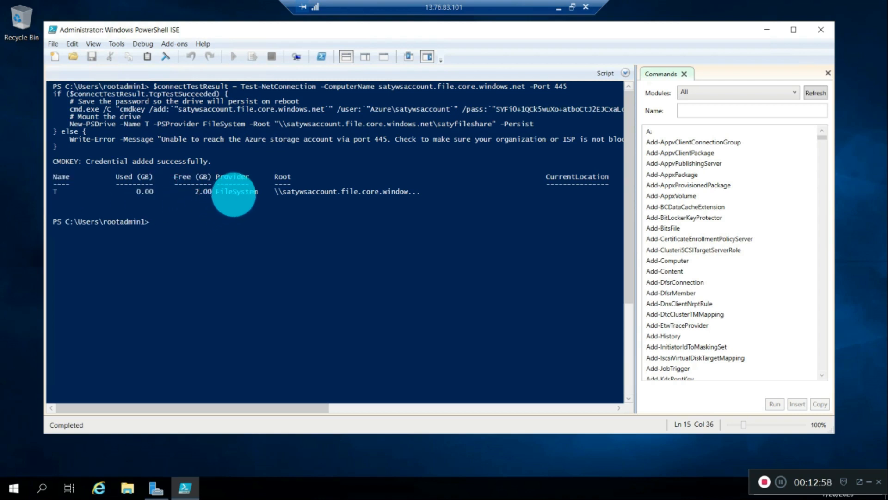
click(239, 192)
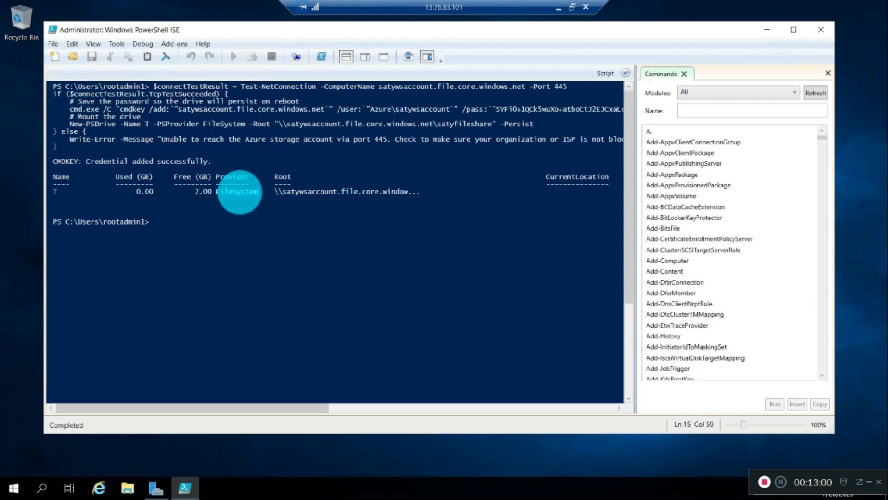
double_click(324, 192)
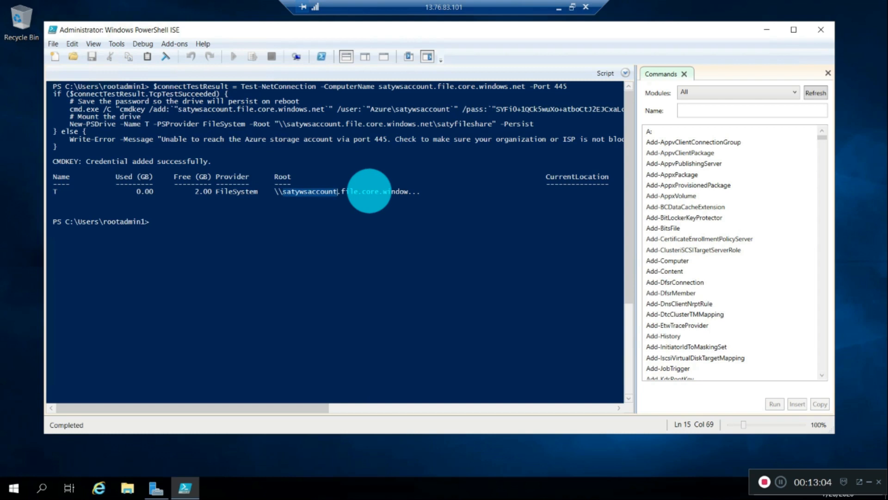
click(369, 191)
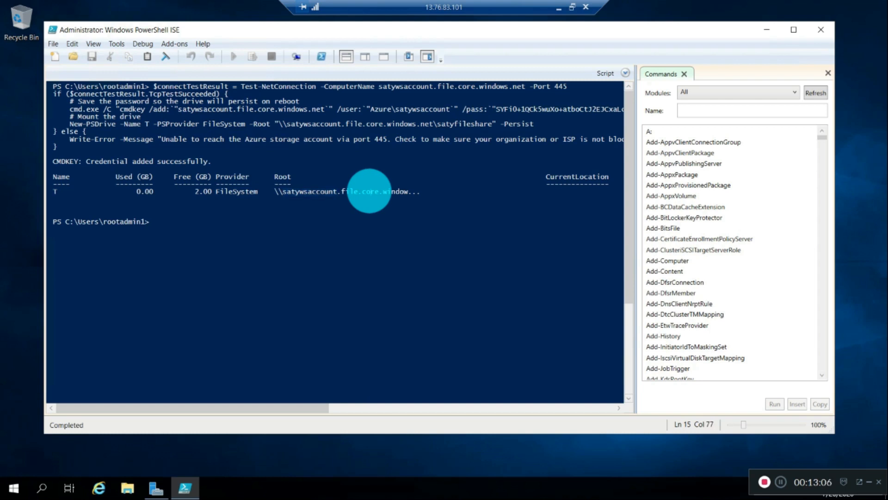
- Open the satyfileshare (T:) drive from This PC and read the fileshare text document in Notepad
click(127, 488)
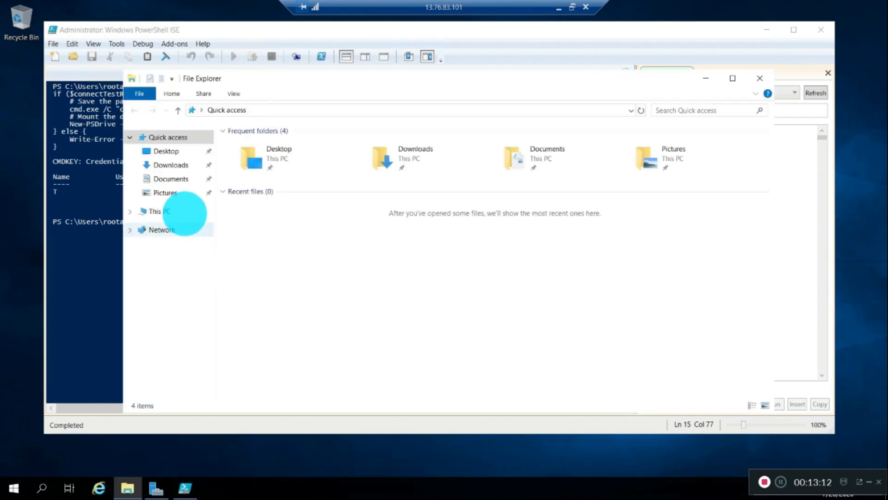
click(176, 213)
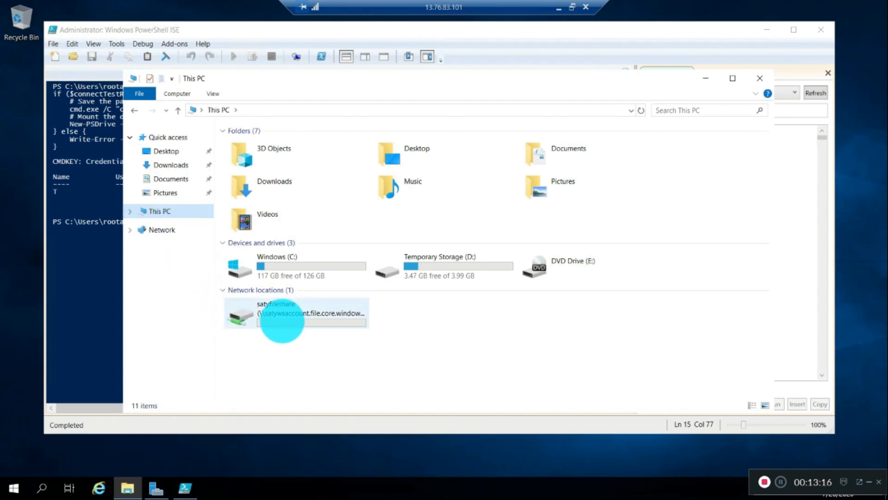
mouse_move(283, 321)
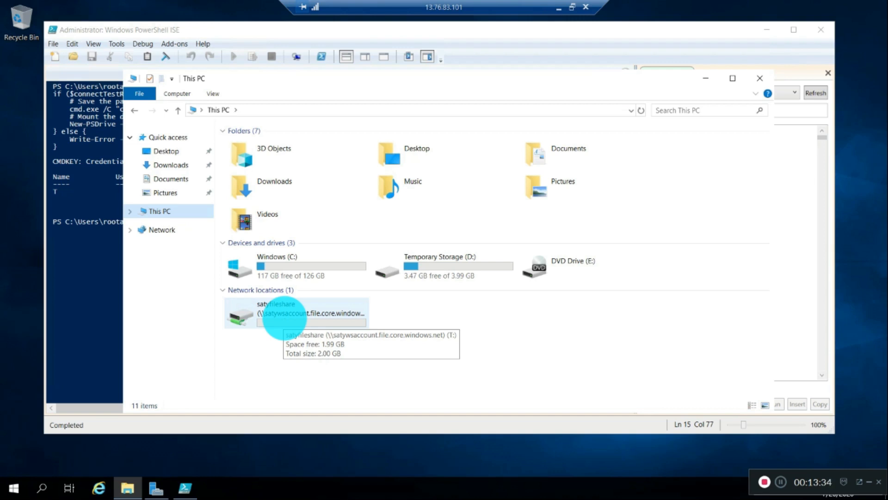
double_click(284, 314)
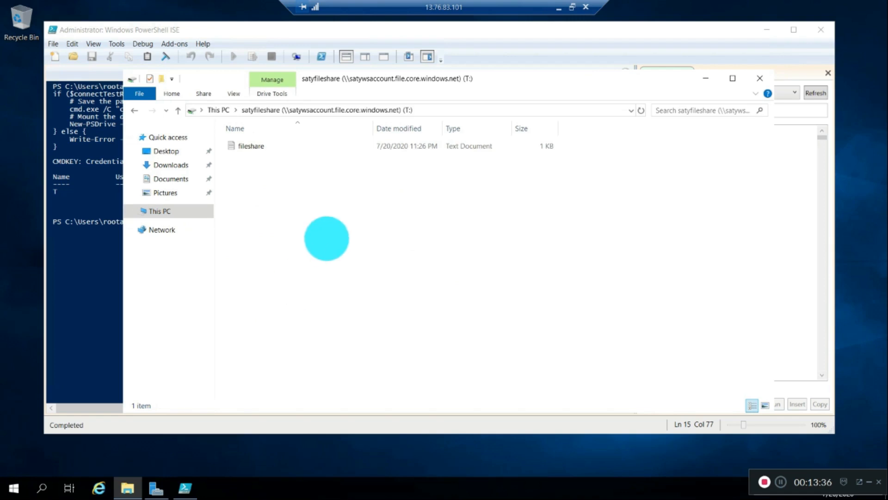
double_click(264, 146)
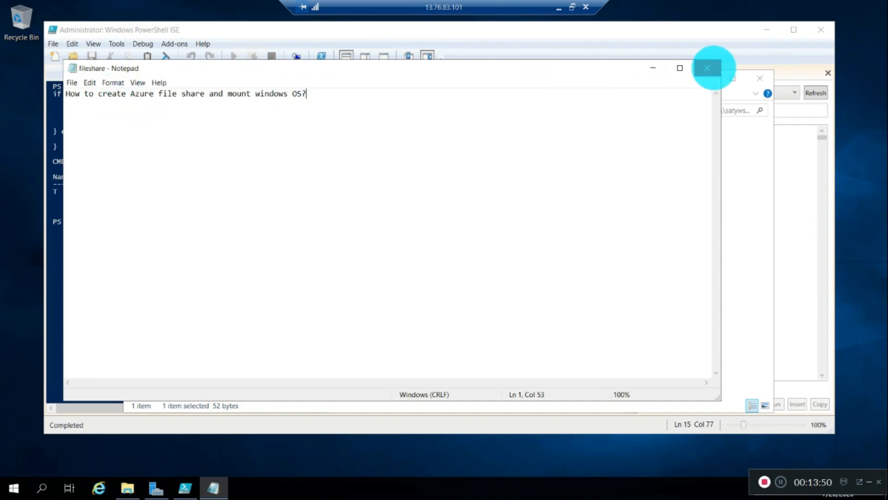
click(707, 68)
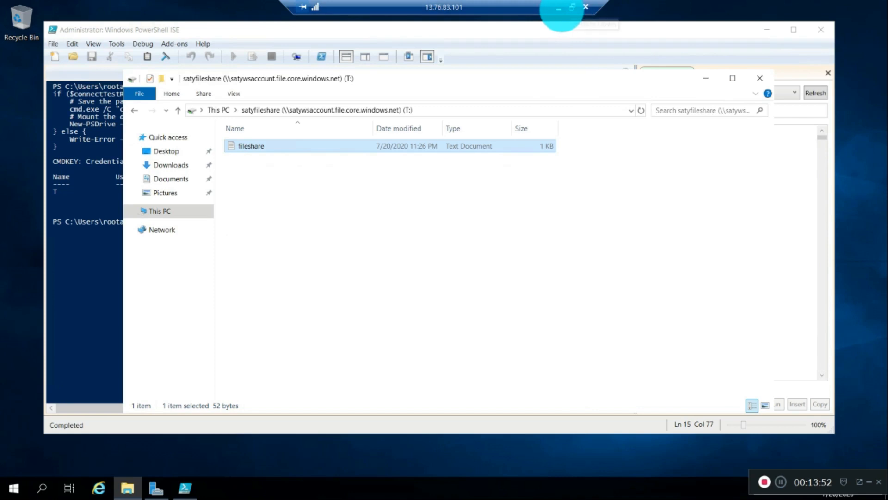
- Exit the full-screen remote session and bring up the fileshare.txt notes in Notepad++
click(571, 8)
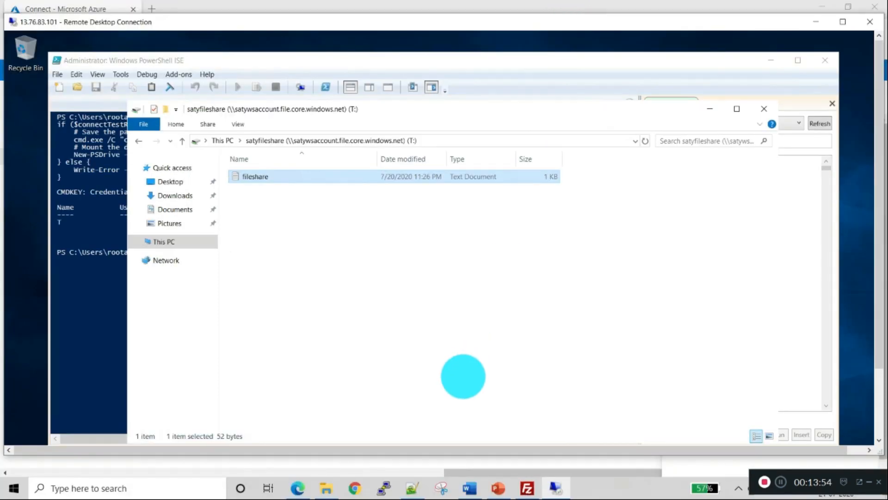
click(291, 486)
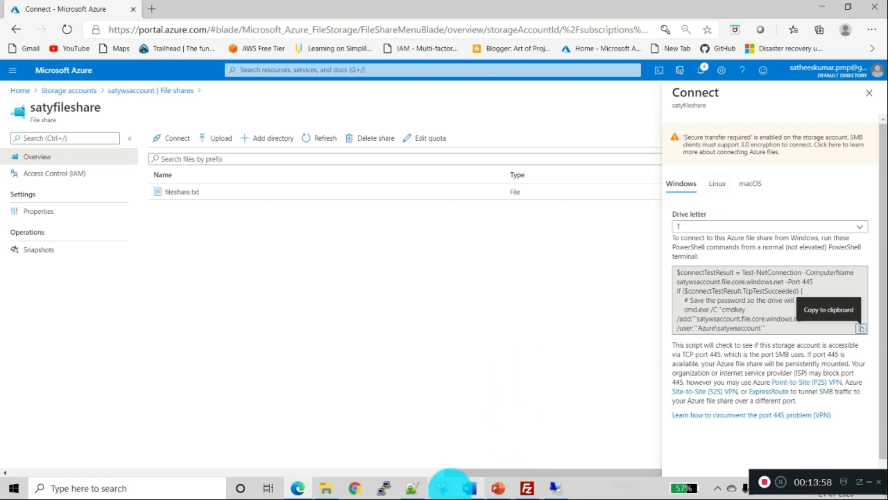
click(412, 486)
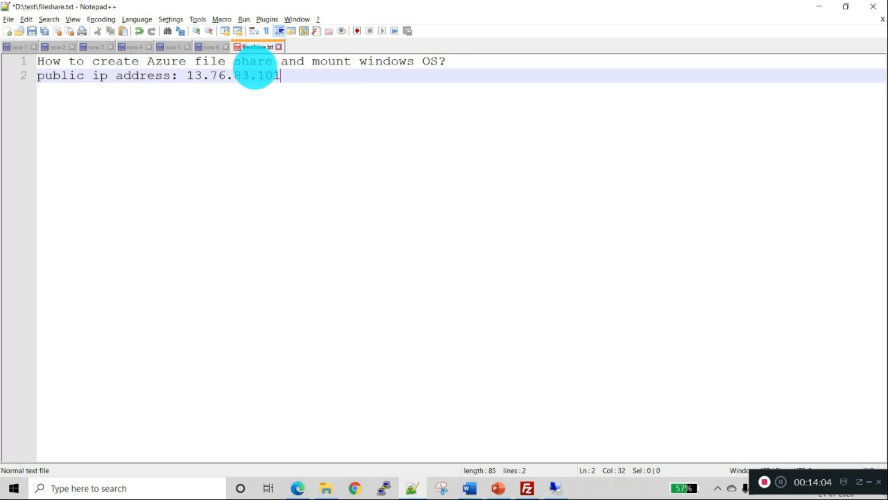
- Save the notes as fileshare1 in D:\test and return to the Azure portal
key(ctrl+alt+s)
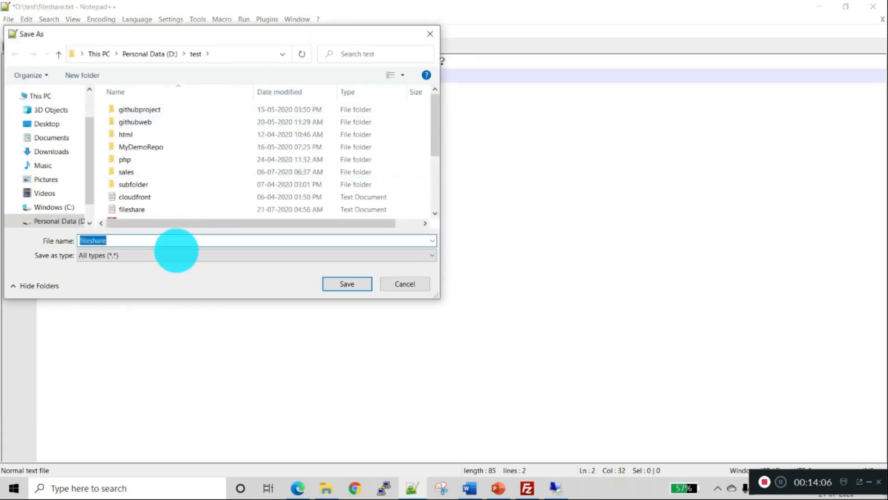
click(167, 240)
text(1)
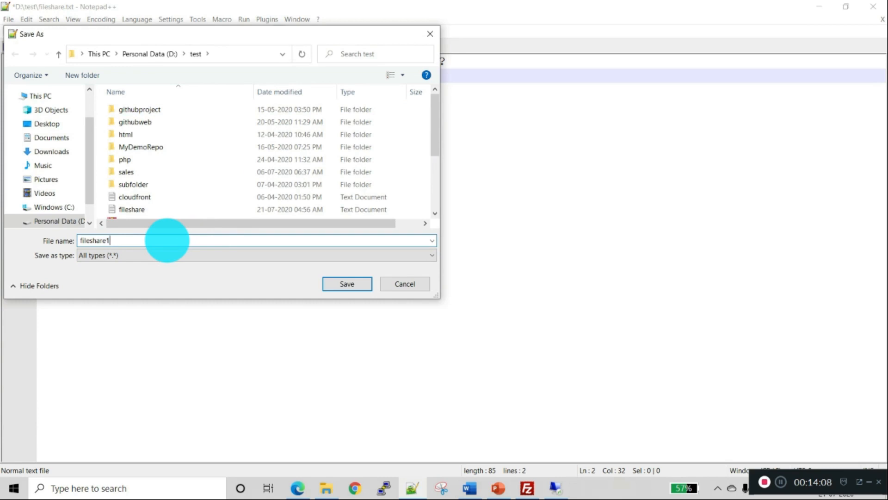
click(348, 284)
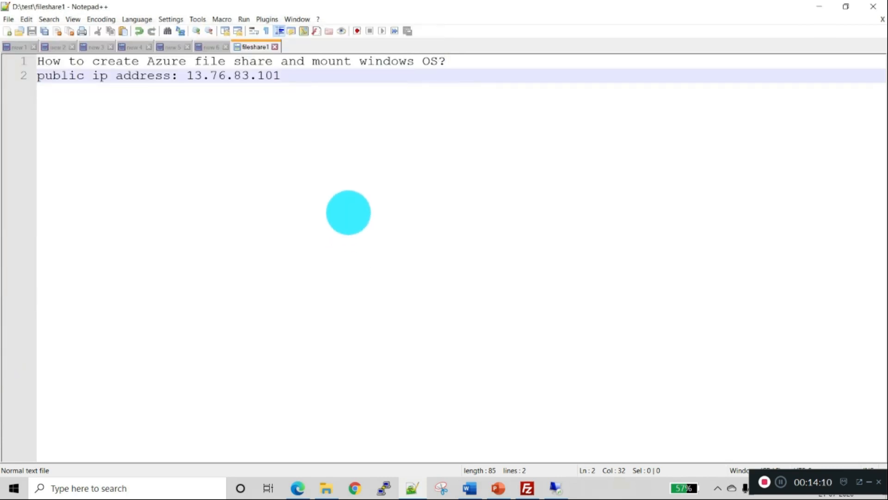
key(alt+Tab)
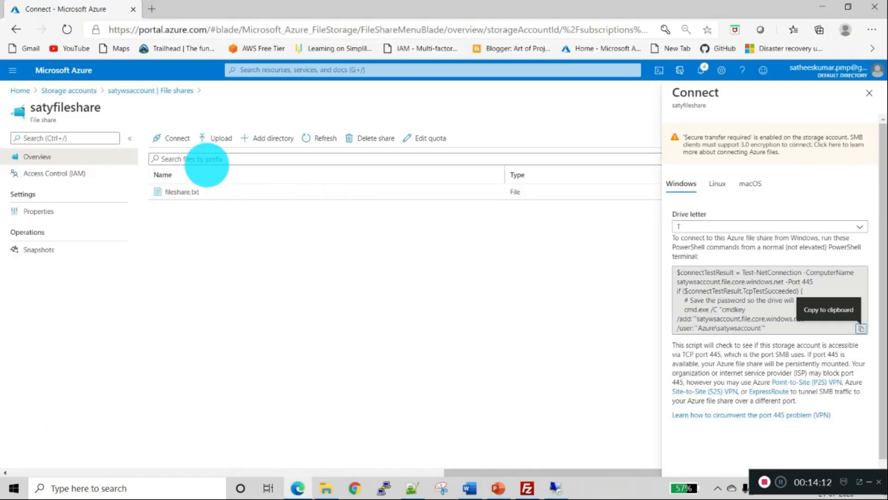
- Upload fileshare1 from D:\test to satyfileshare, then bring the remote desktop forward
click(219, 135)
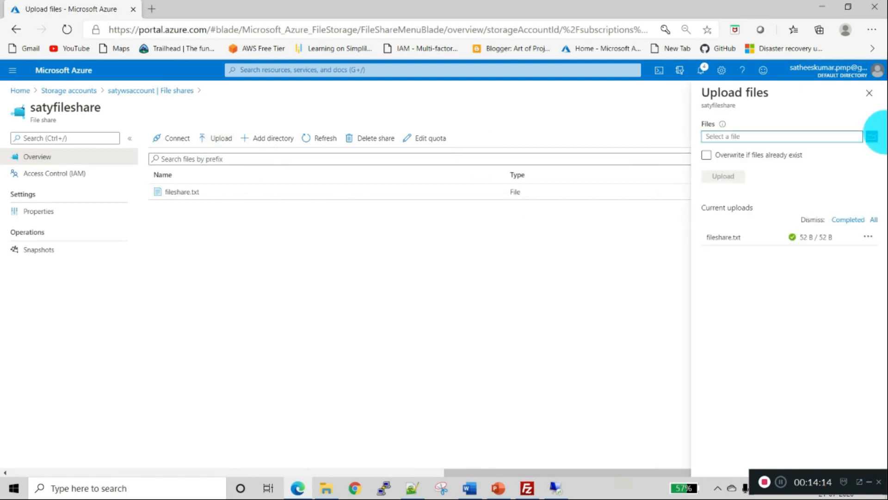
click(872, 136)
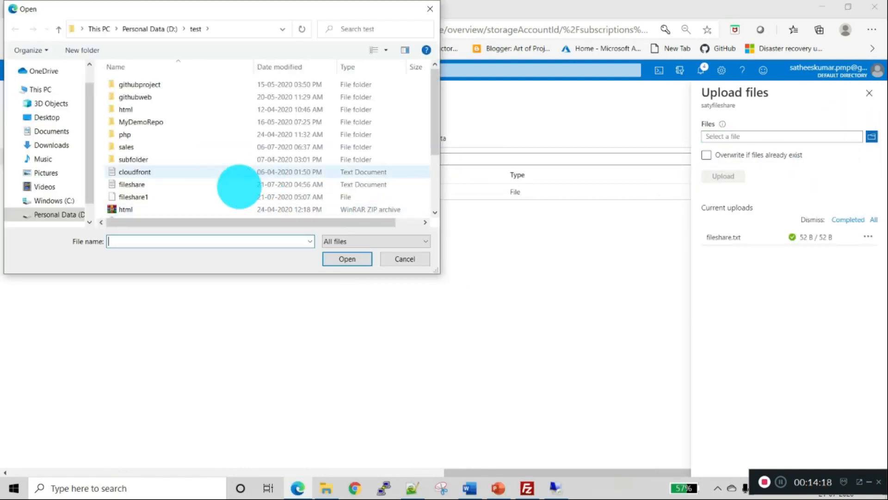
double_click(165, 199)
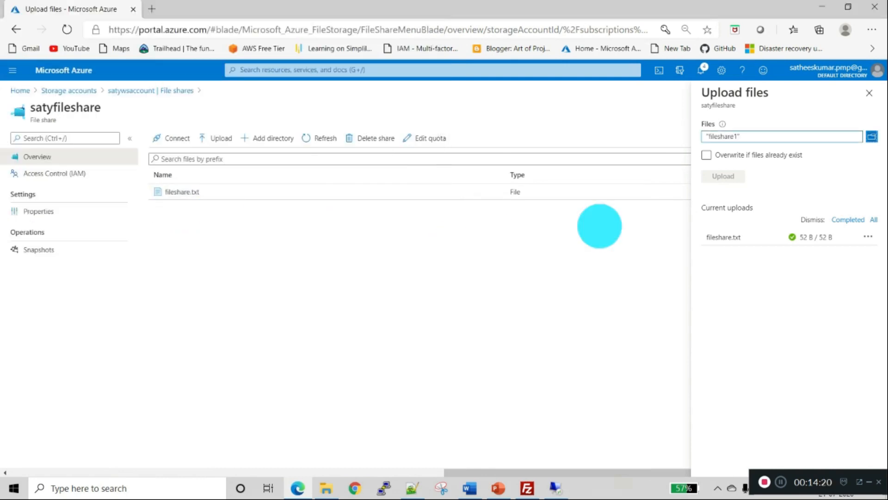
click(710, 176)
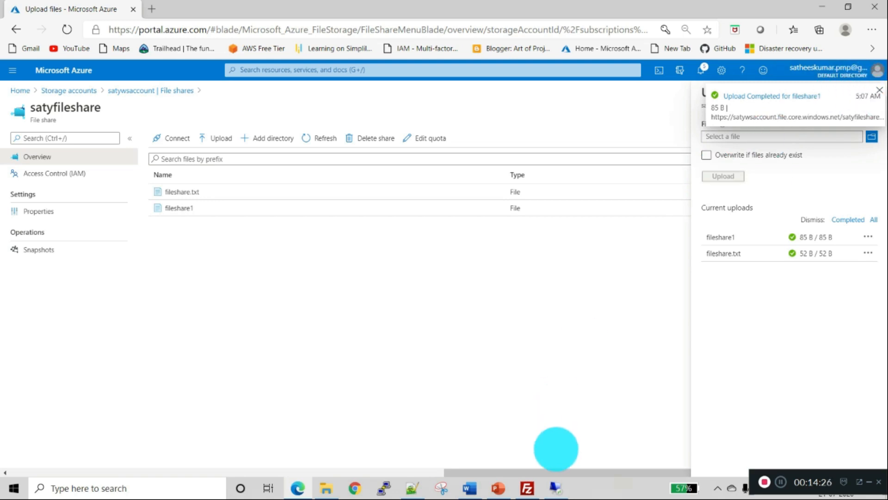
click(555, 487)
- Refresh drive T to show the uploaded fileshare1 and check its contents in Notepad
click(429, 304)
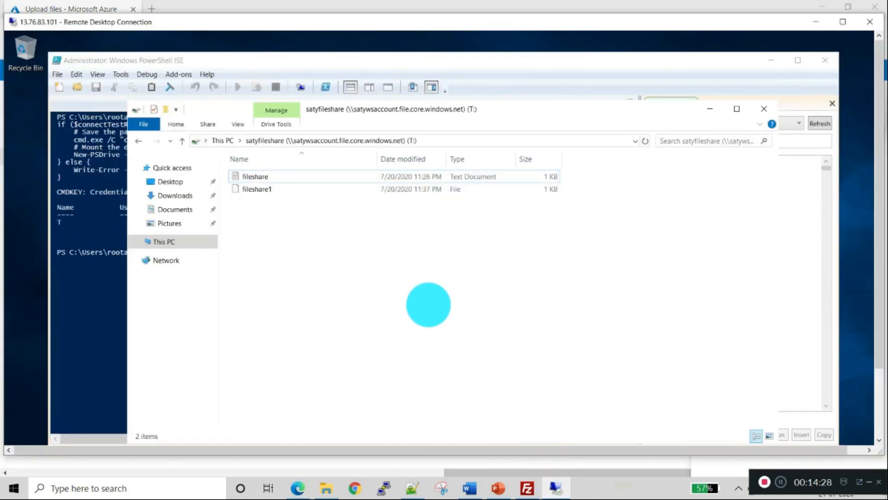
right_click(429, 304)
click(452, 352)
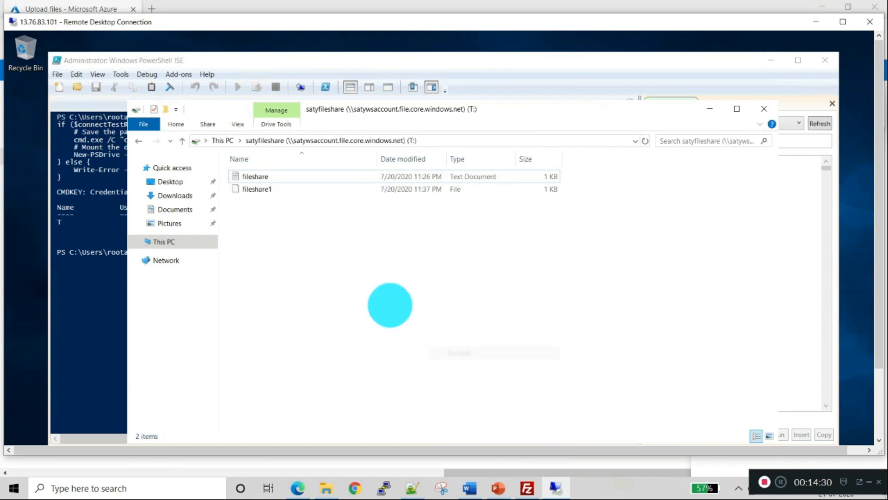
right_click(276, 189)
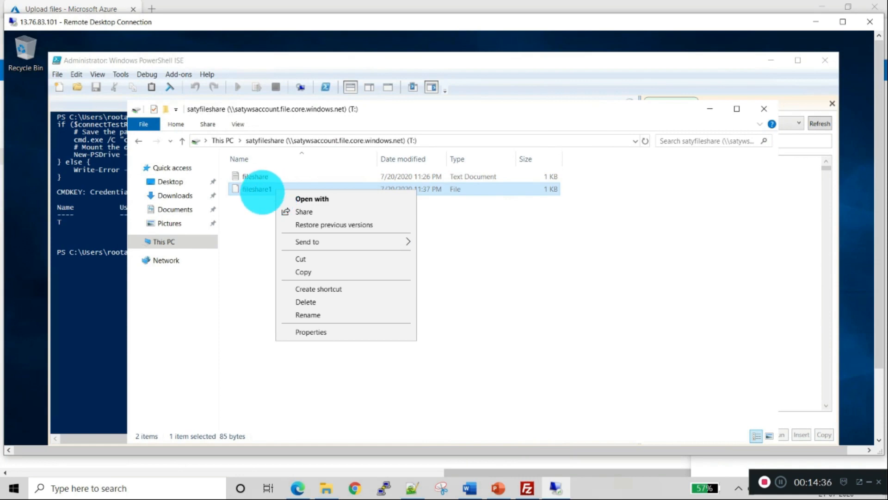
click(294, 196)
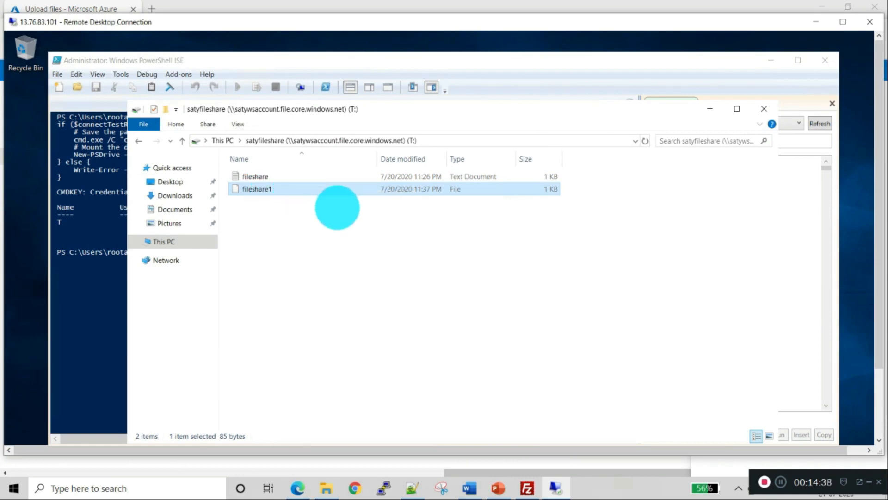
double_click(370, 226)
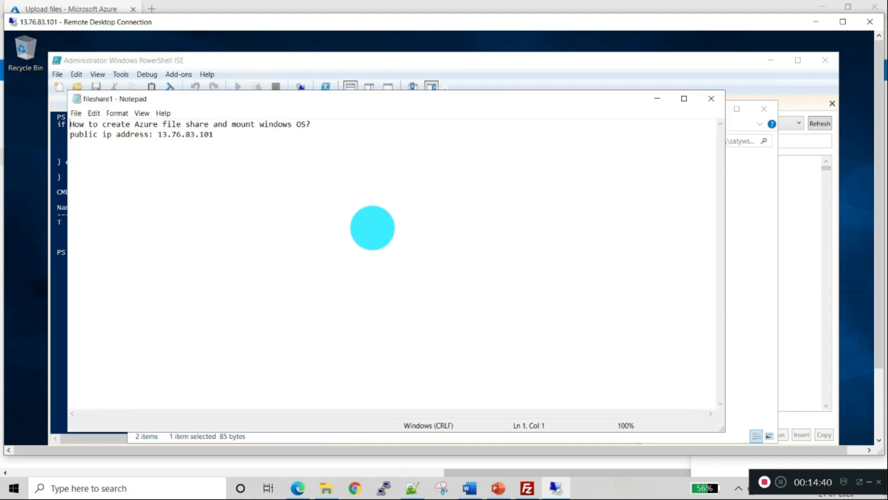
click(284, 141)
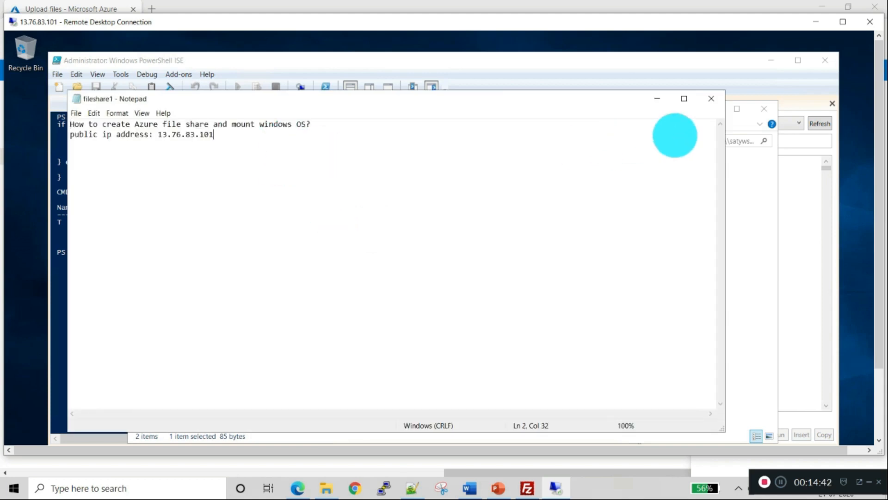
click(711, 98)
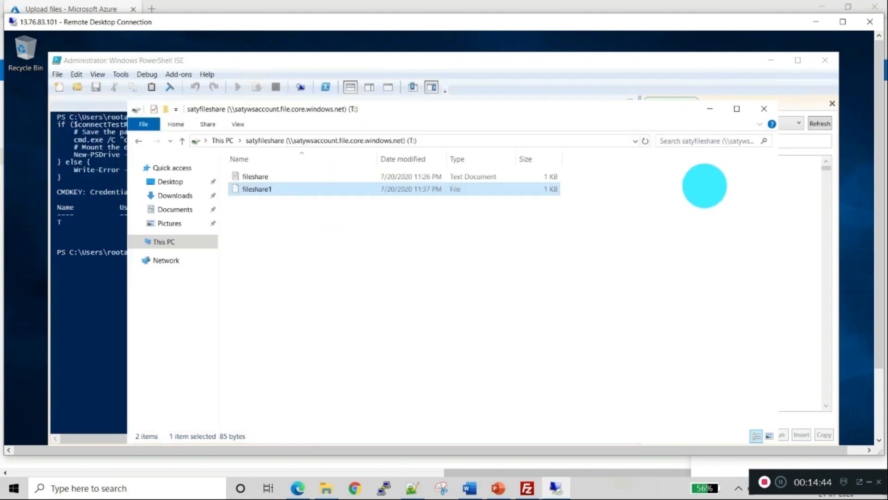
- Create a new text document named hello on drive T containing "azure file share", then return to the portal
right_click(307, 230)
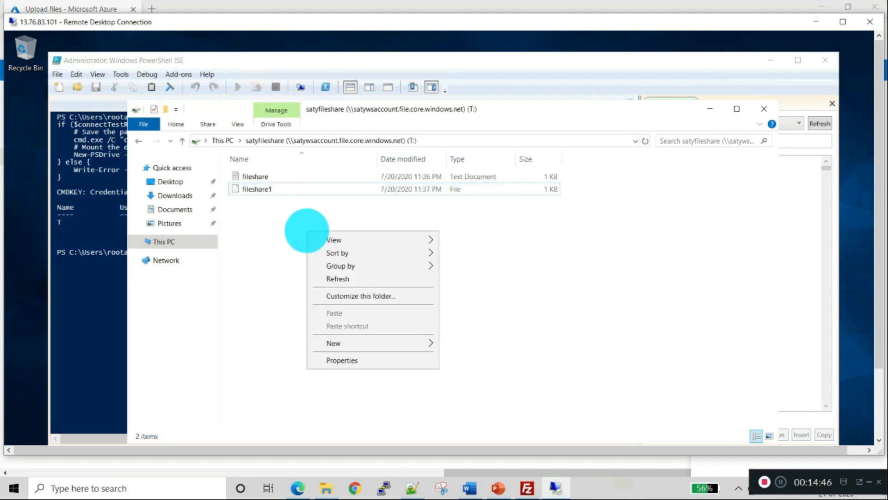
mouse_move(340, 343)
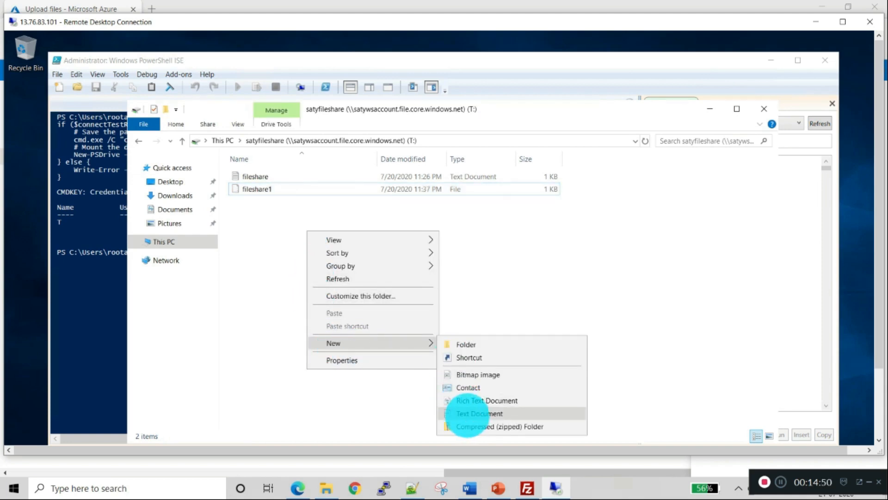
click(464, 413)
text(hellp)
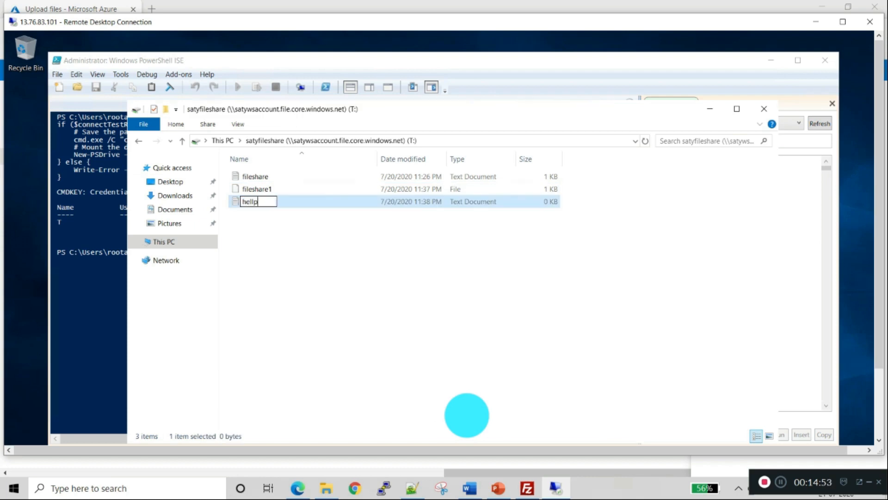
key(BackSpace)
text(o)
key(Return)
key(Return)
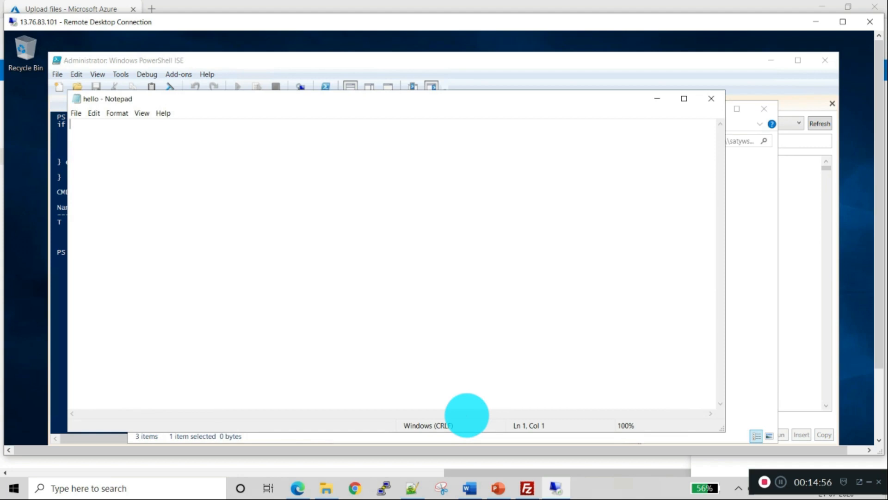
text(azure file share)
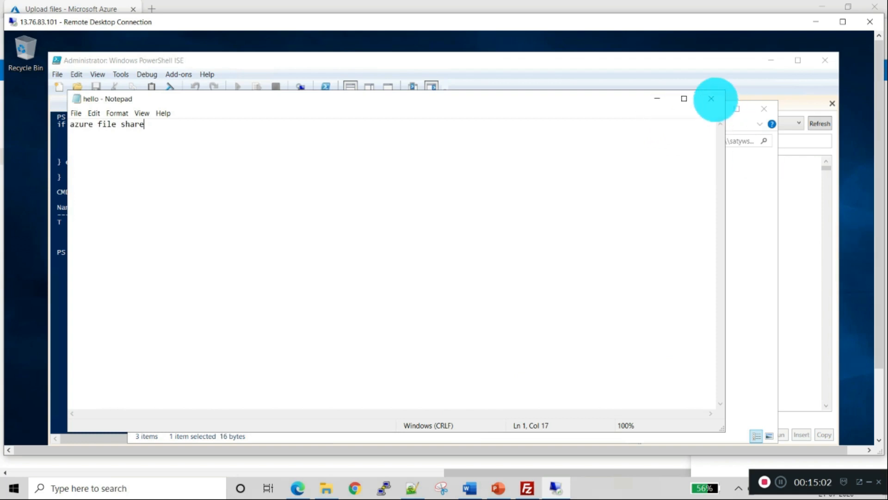
click(711, 98)
key(alt+Tab)
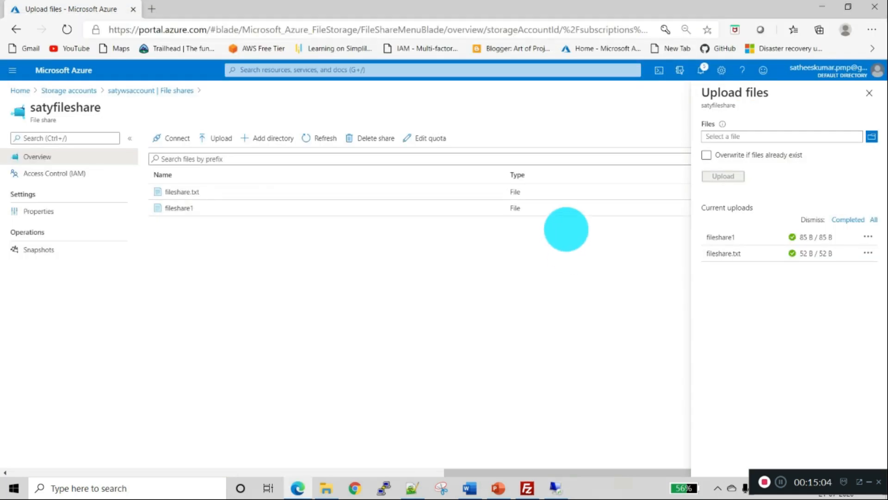
- Refresh satyfileshare, check the 16 B hello.txt properties, then return to the slideshow
click(869, 92)
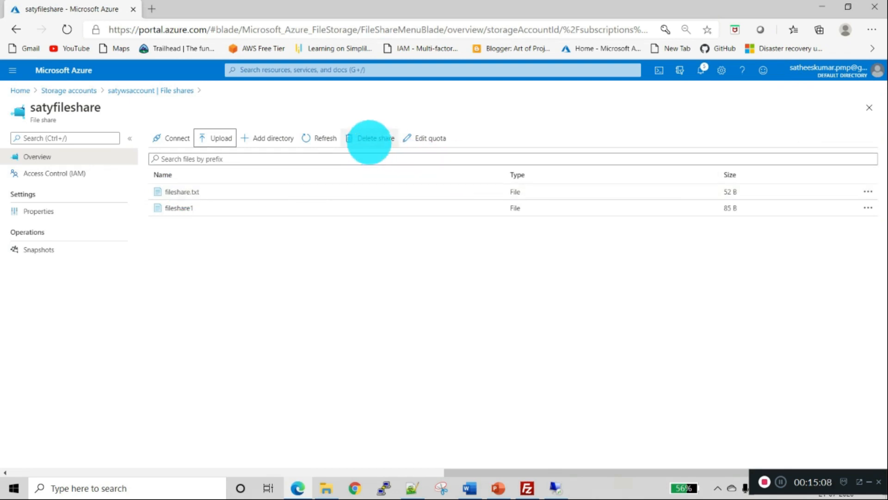
click(305, 138)
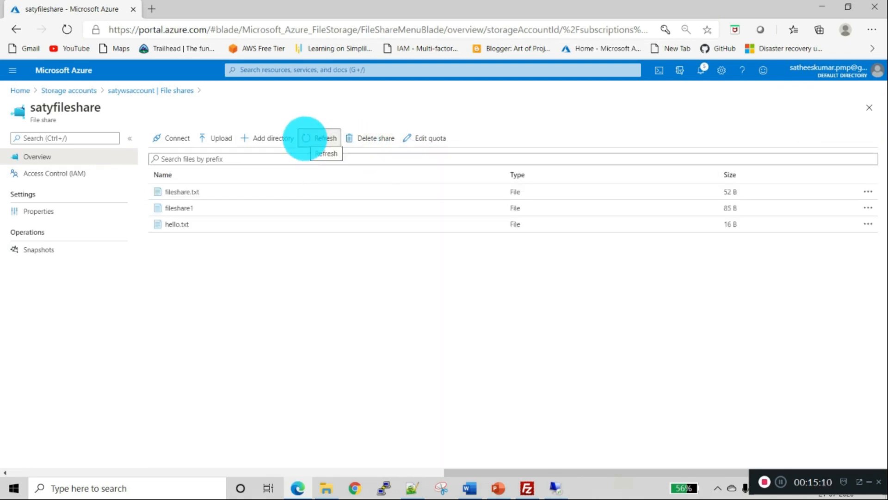
click(194, 225)
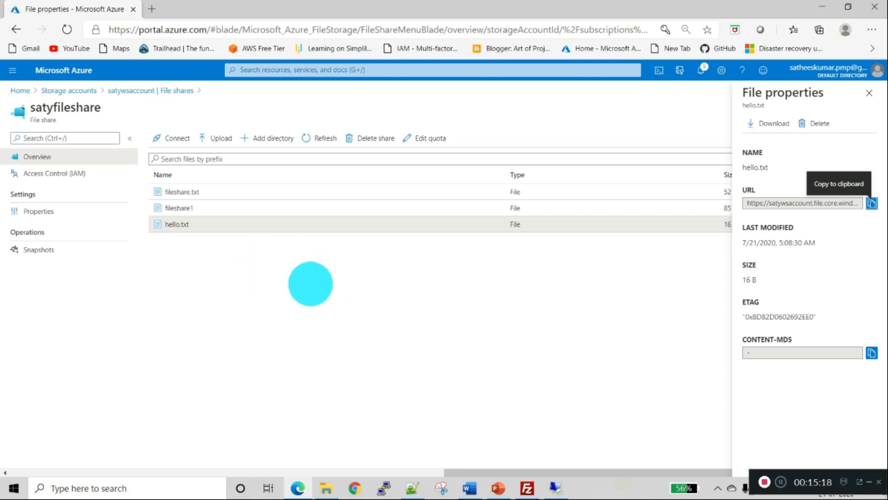
click(869, 93)
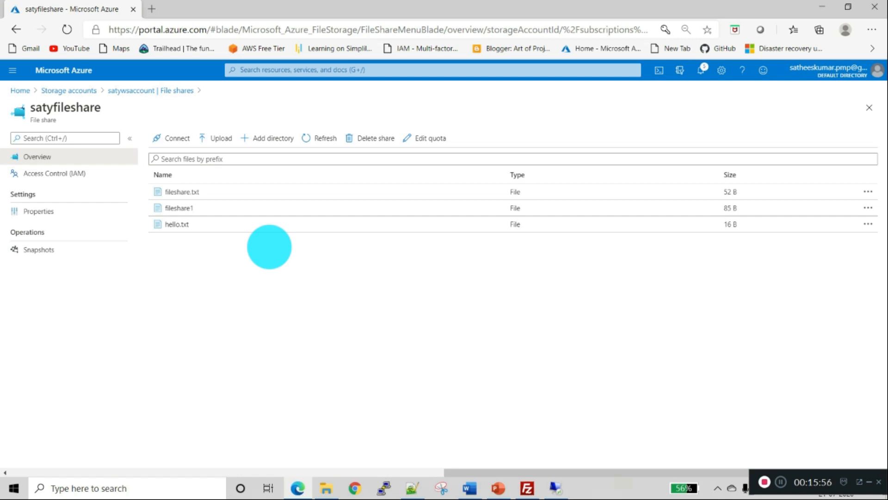
key(alt+Tab)
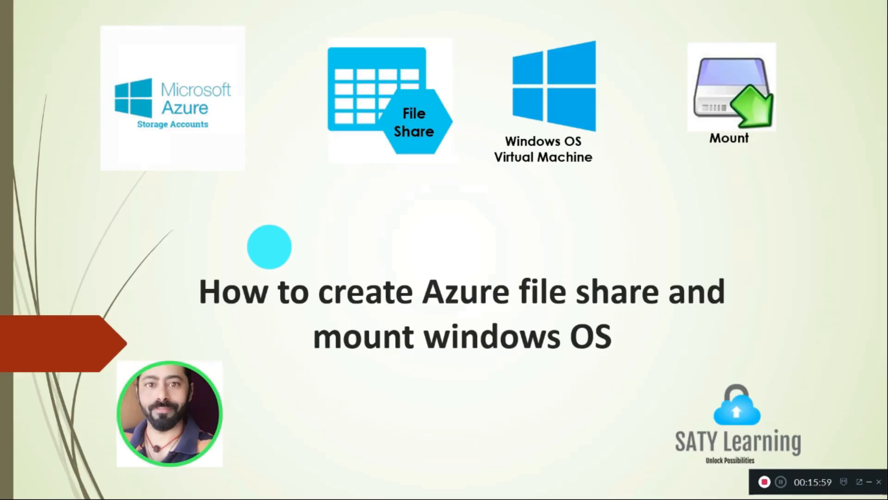